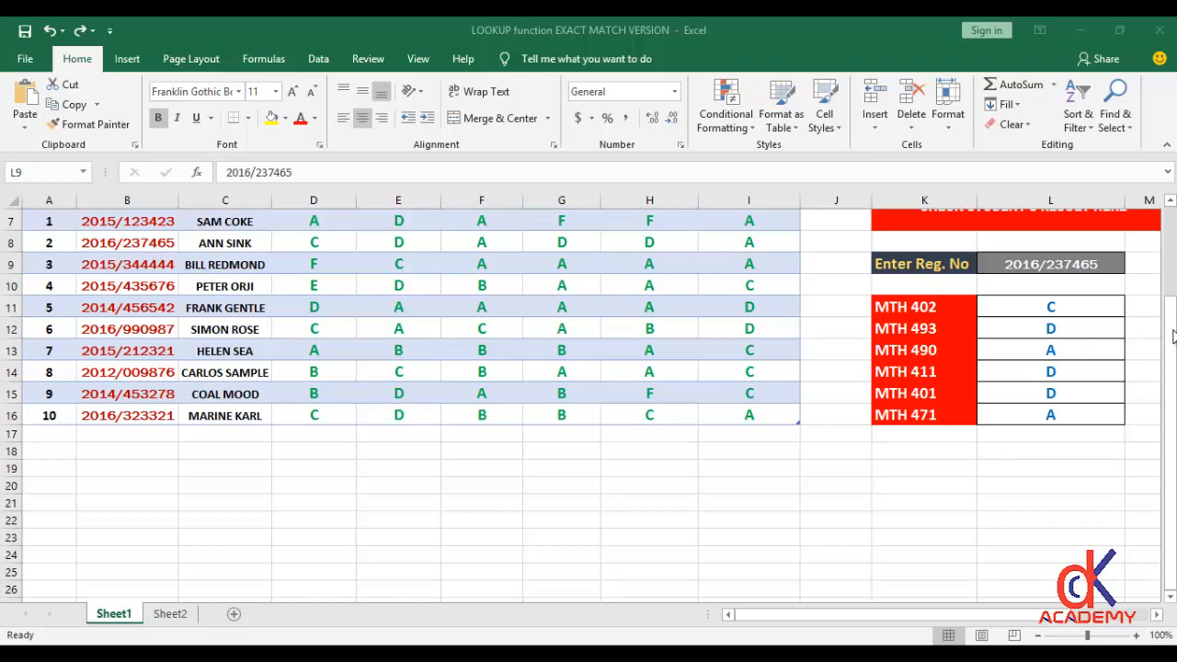
- Enter the first listed student's registration number in the Enter Reg. No cell (L9) on Sheet1
click(1174, 337)
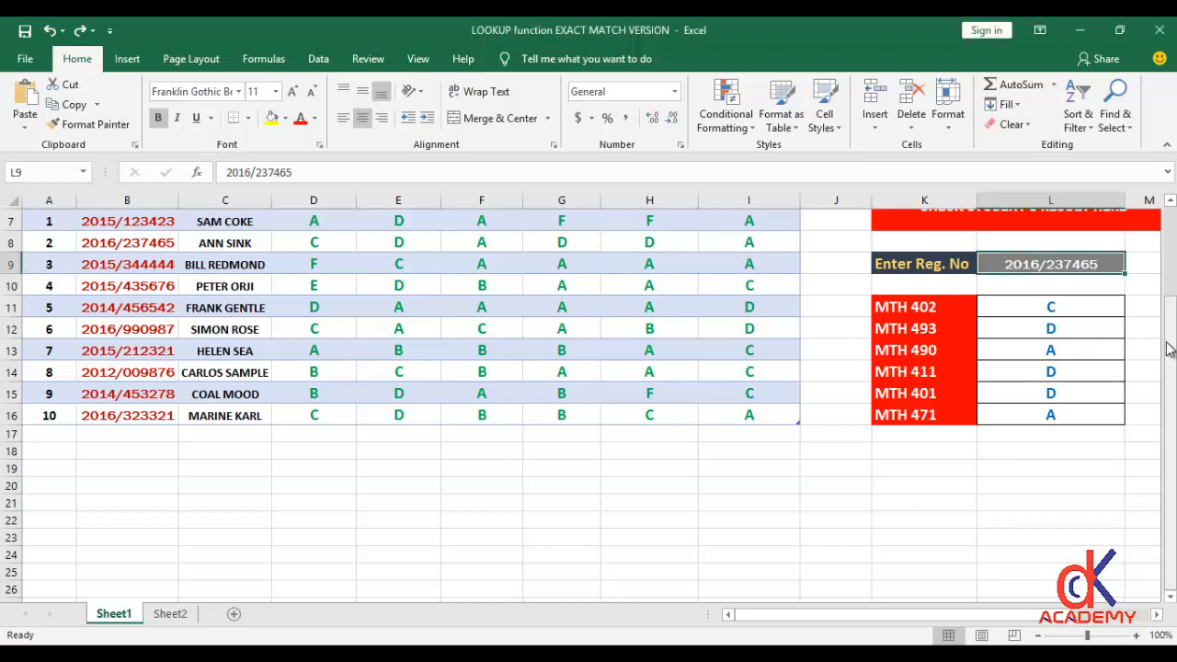
scroll(1168, 348, up, 2)
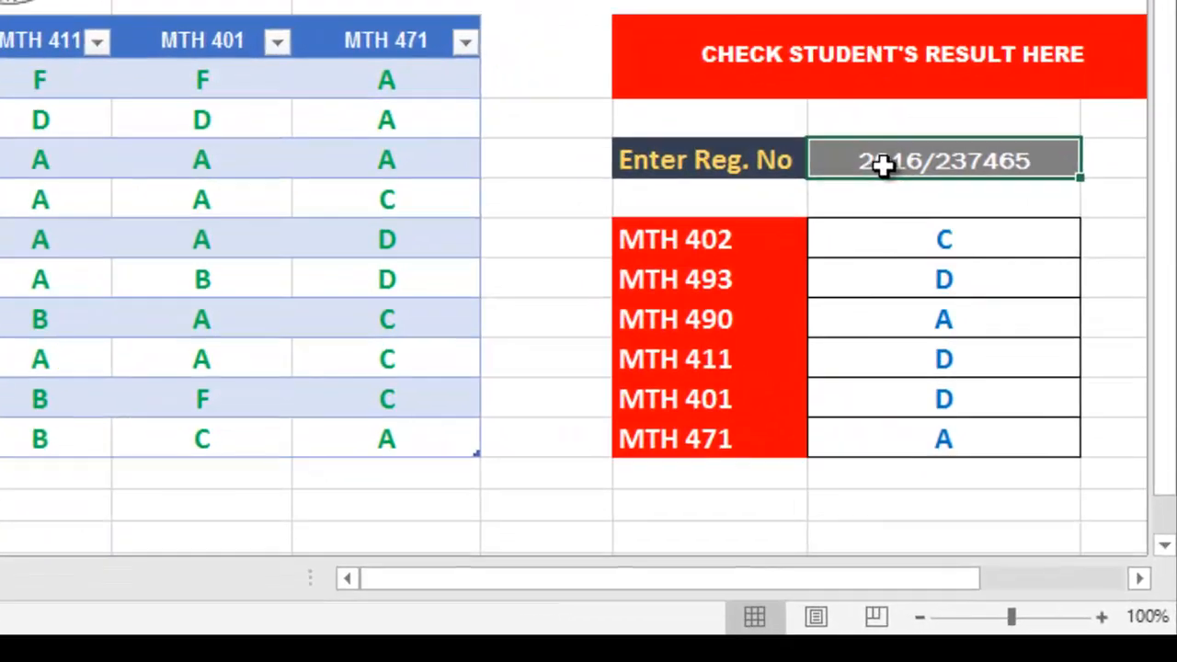
text(20)
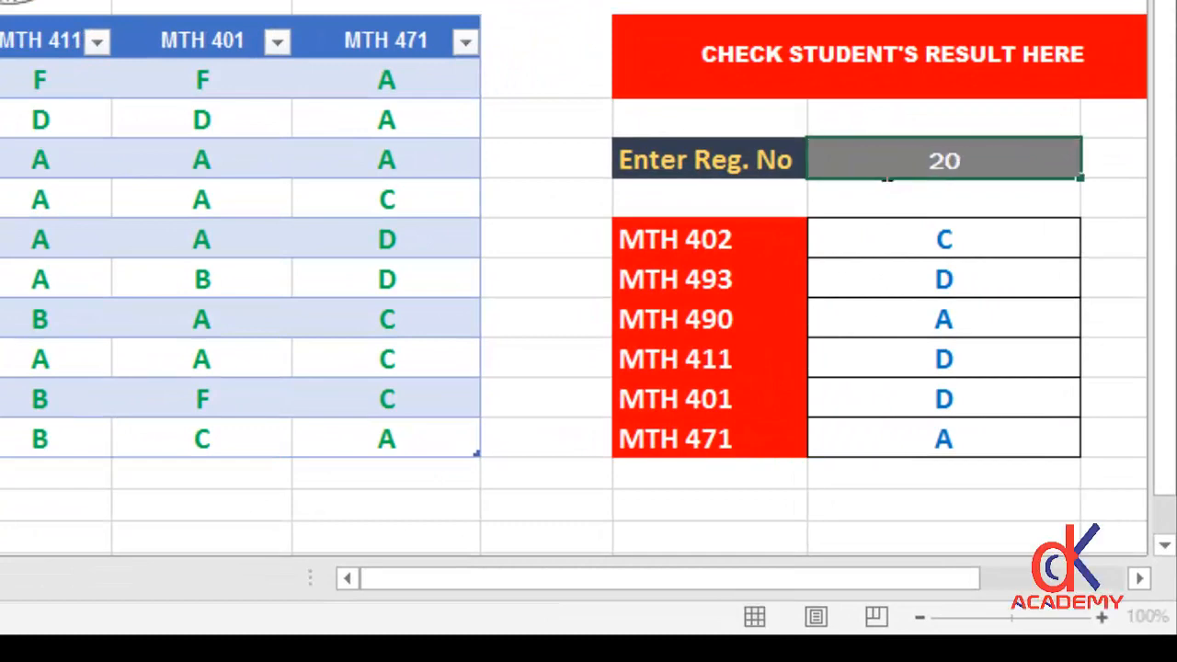
text(15)
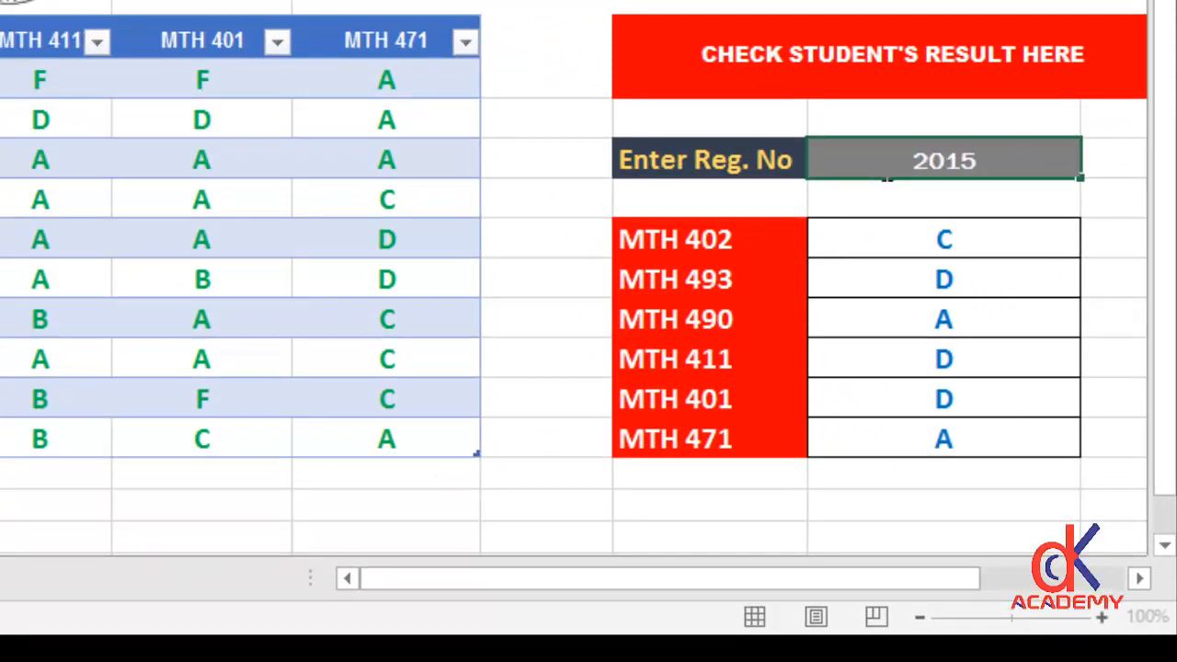
text(/1234)
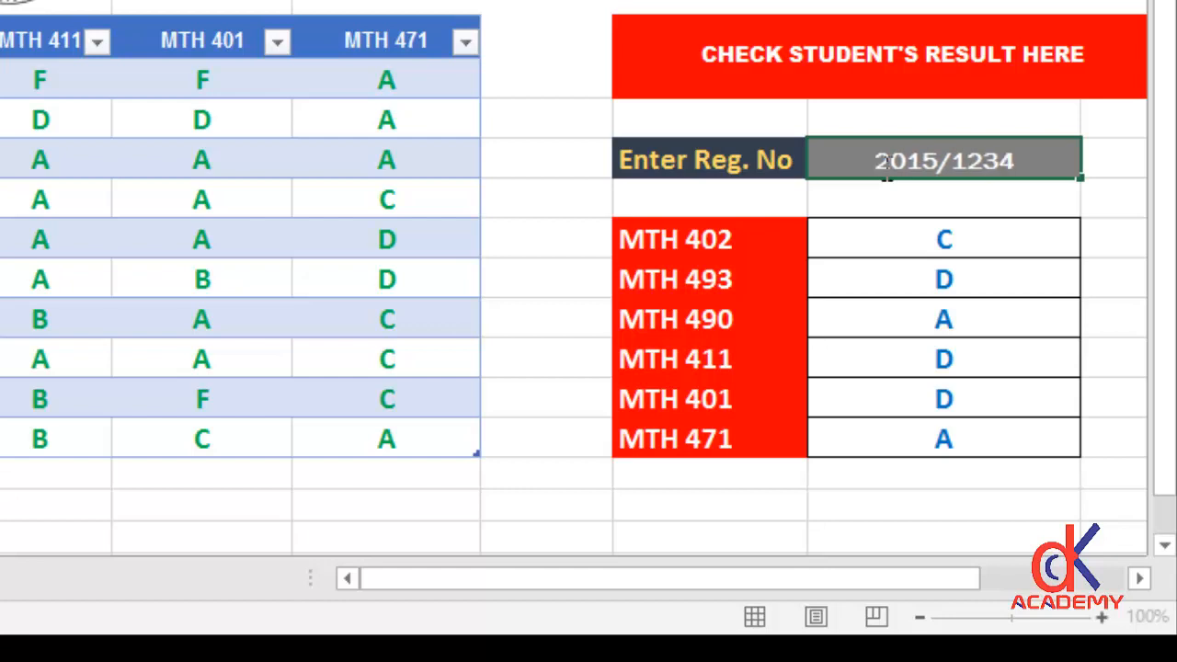
text(23)
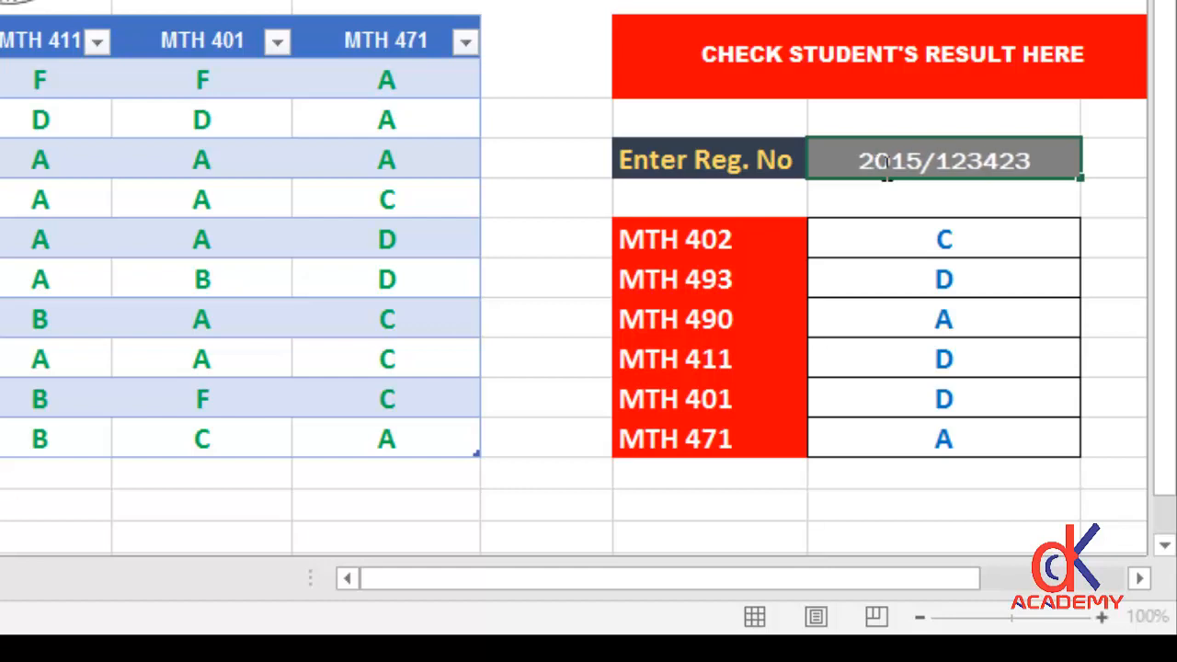
key(Return)
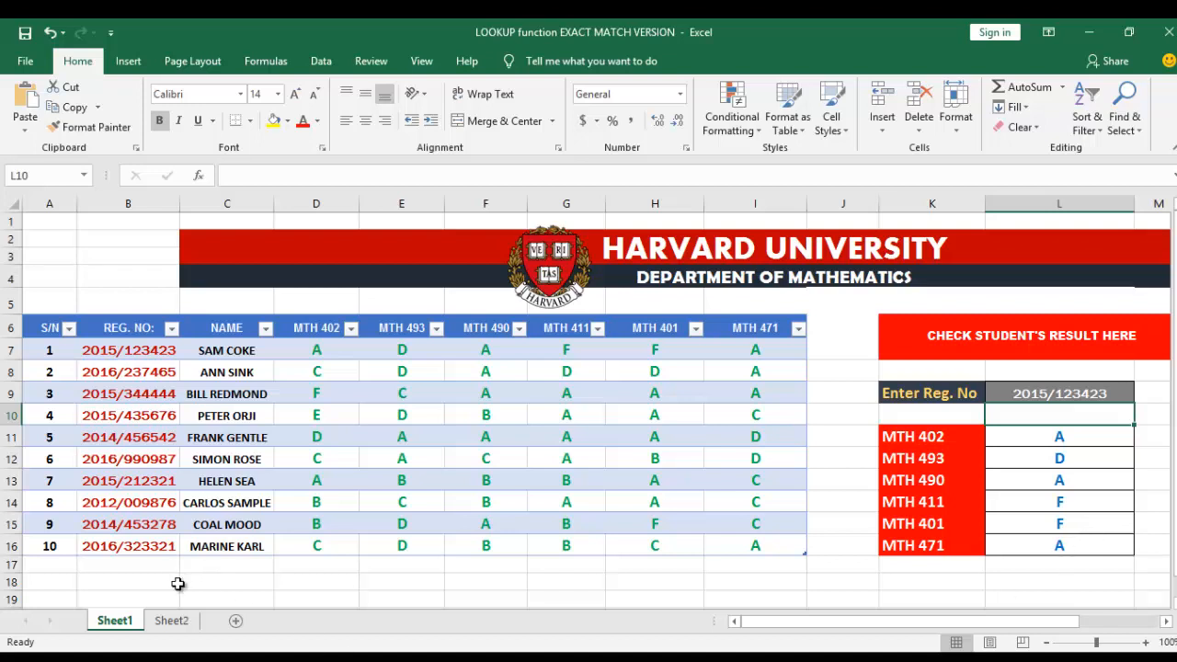
- On Sheet2, begin a VLOOKUP formula in the MTH 402 result cell L11 with L9 as the lookup value
click(172, 621)
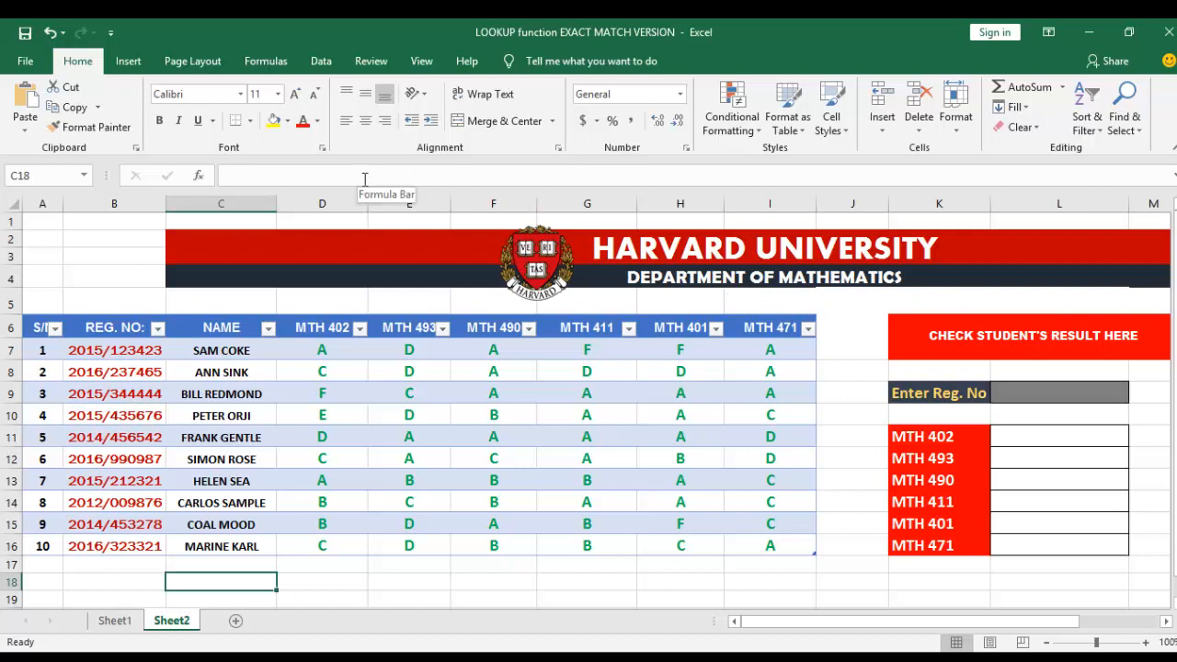
click(1009, 441)
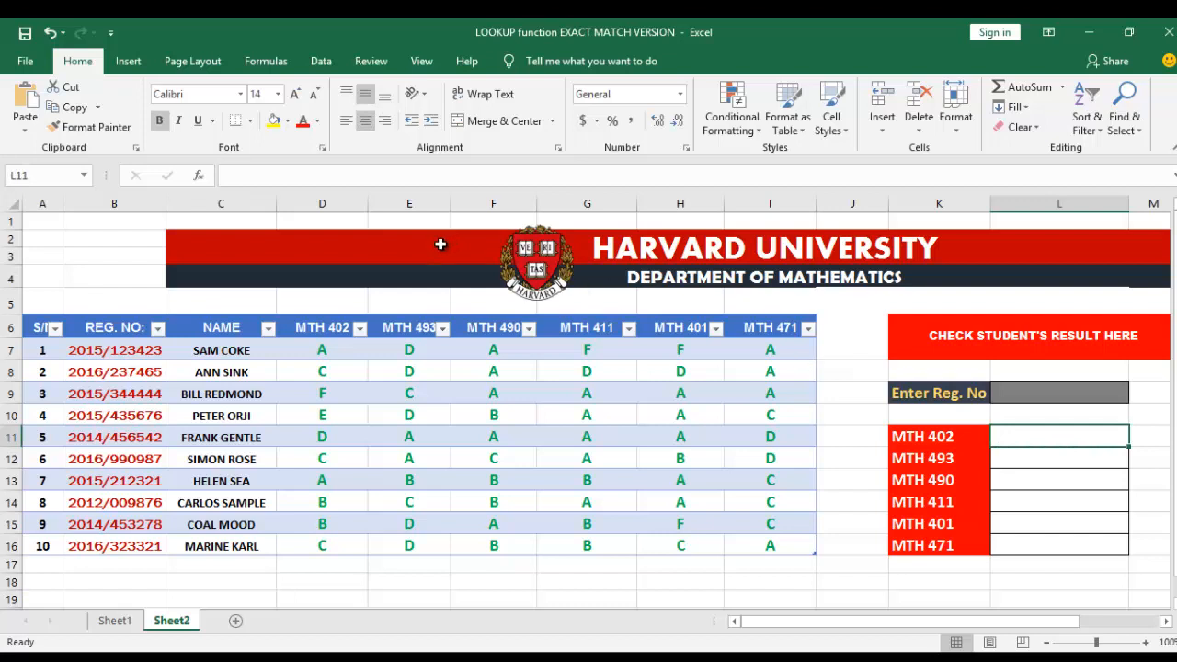
click(268, 178)
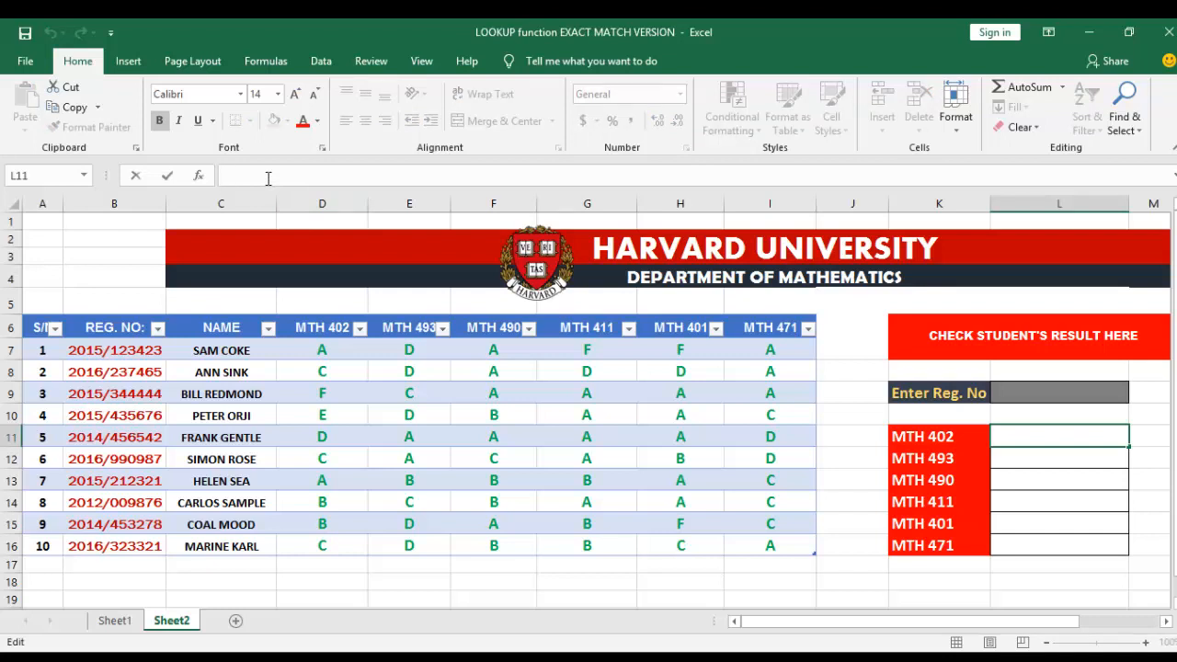
text(=vlooku)
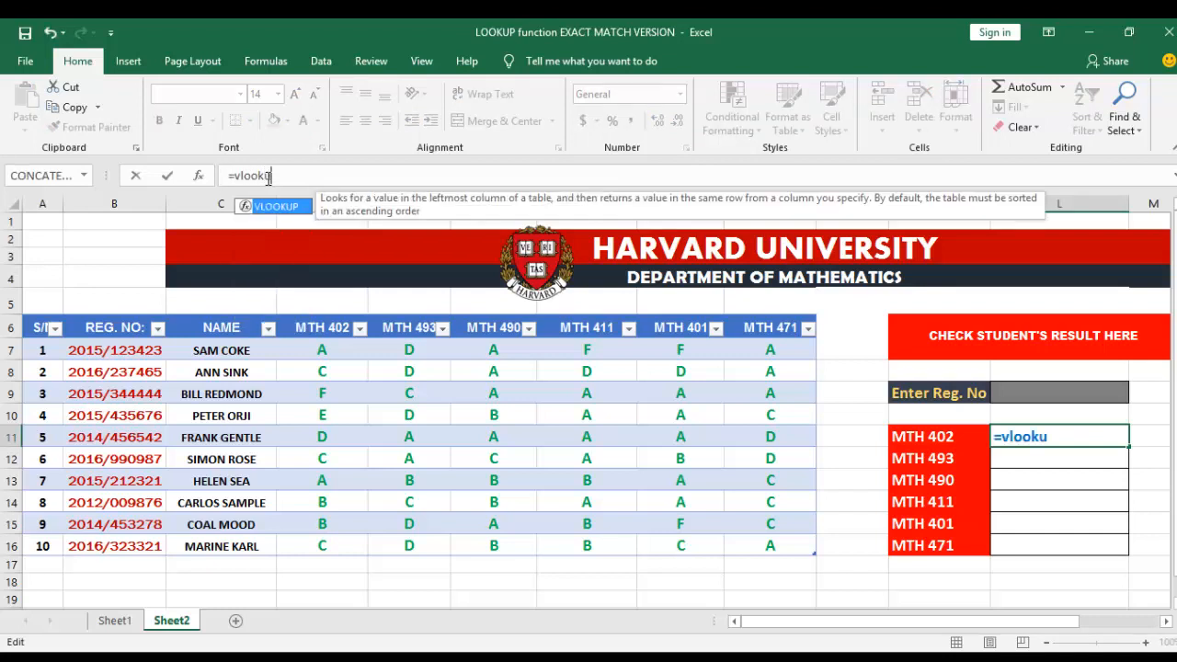
text(p())
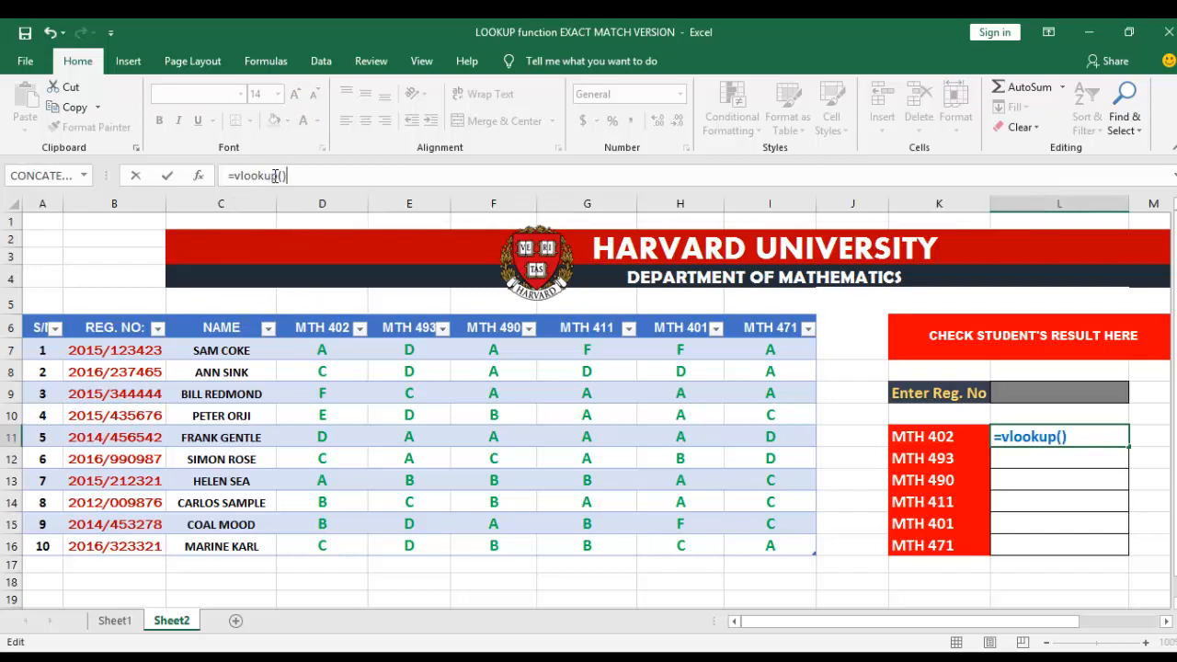
click(284, 175)
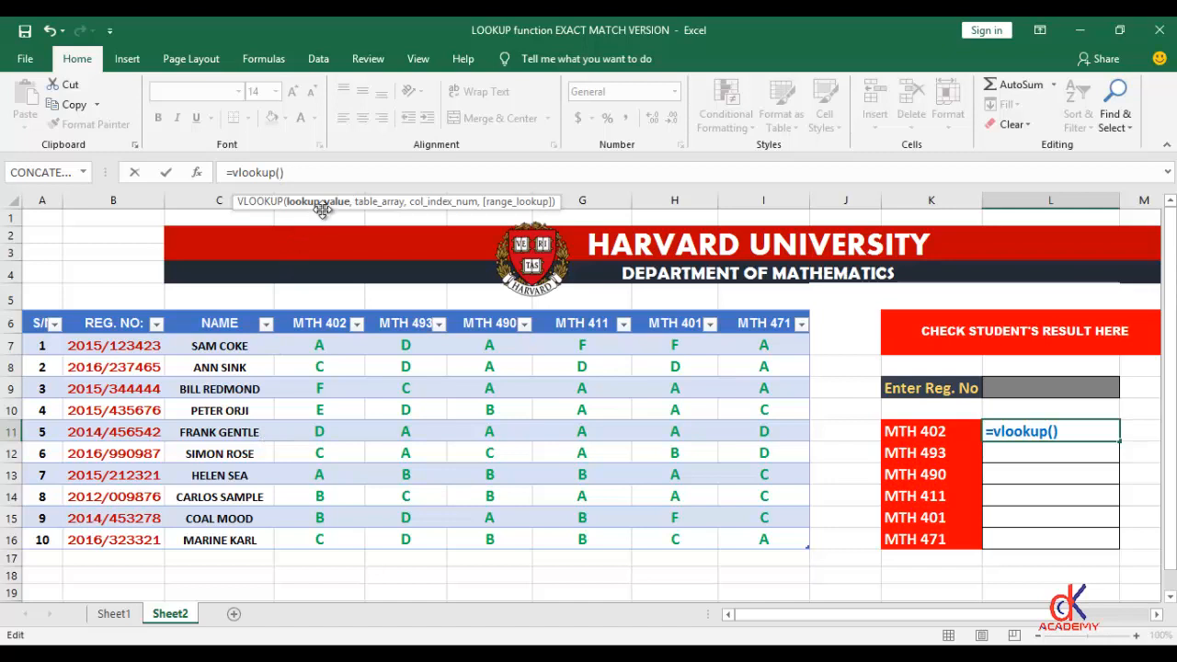
click(1015, 388)
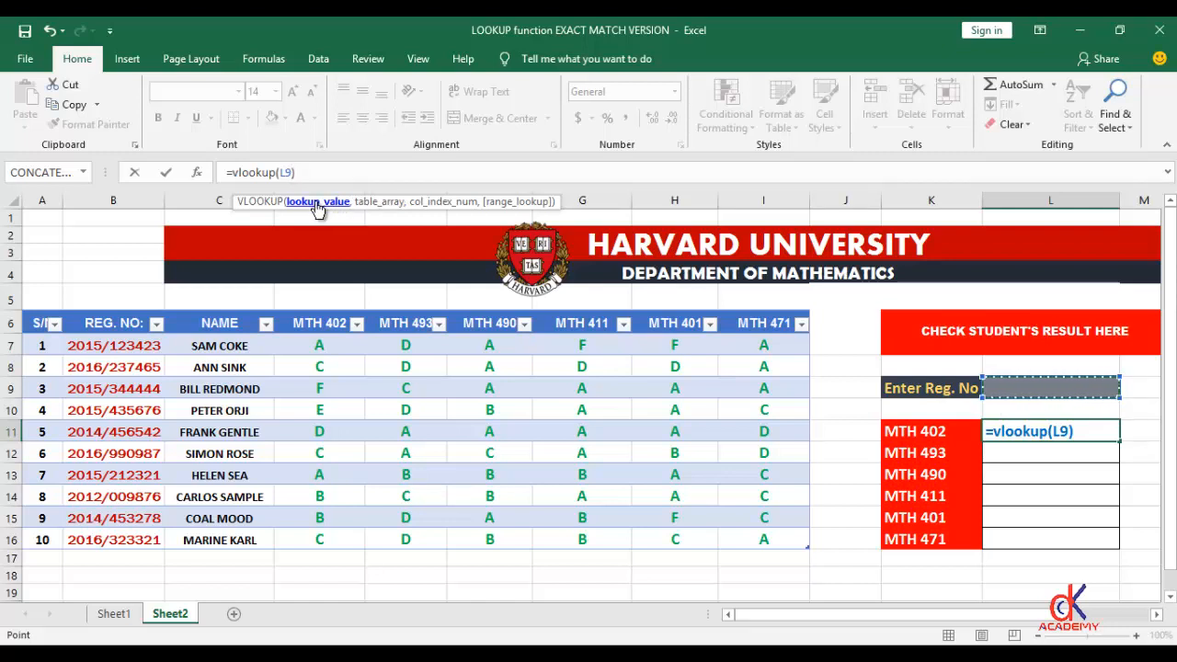
text(,)
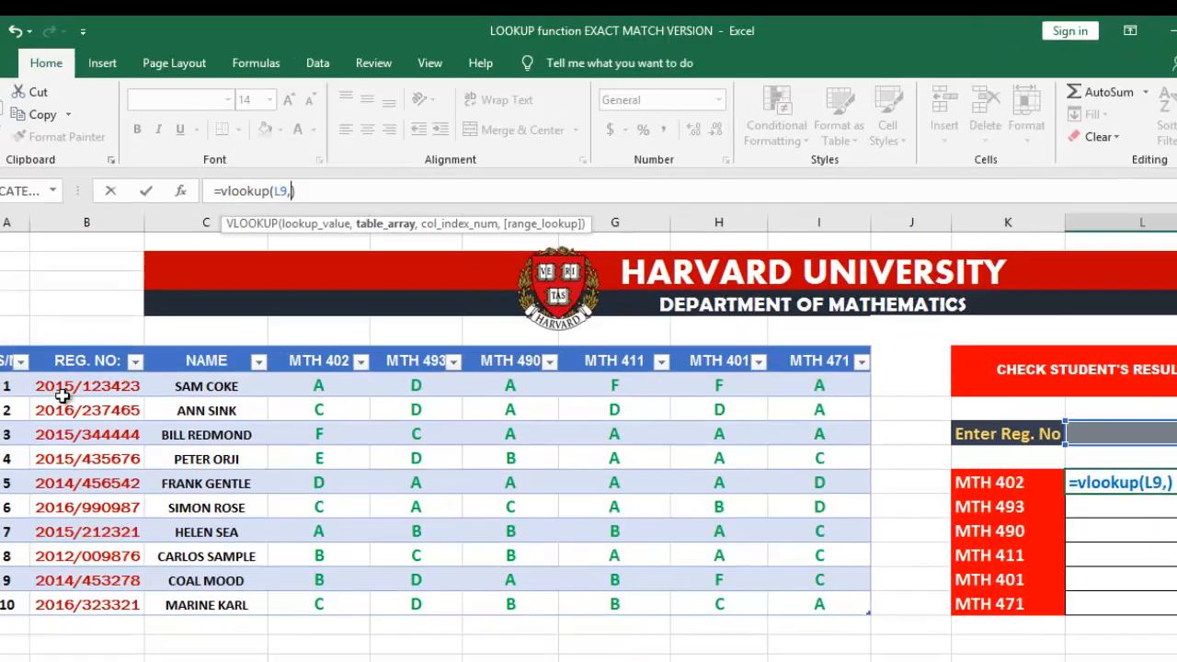
- Set the VLOOKUP table array to the absolute range $B$7:$D$16
text(b7)
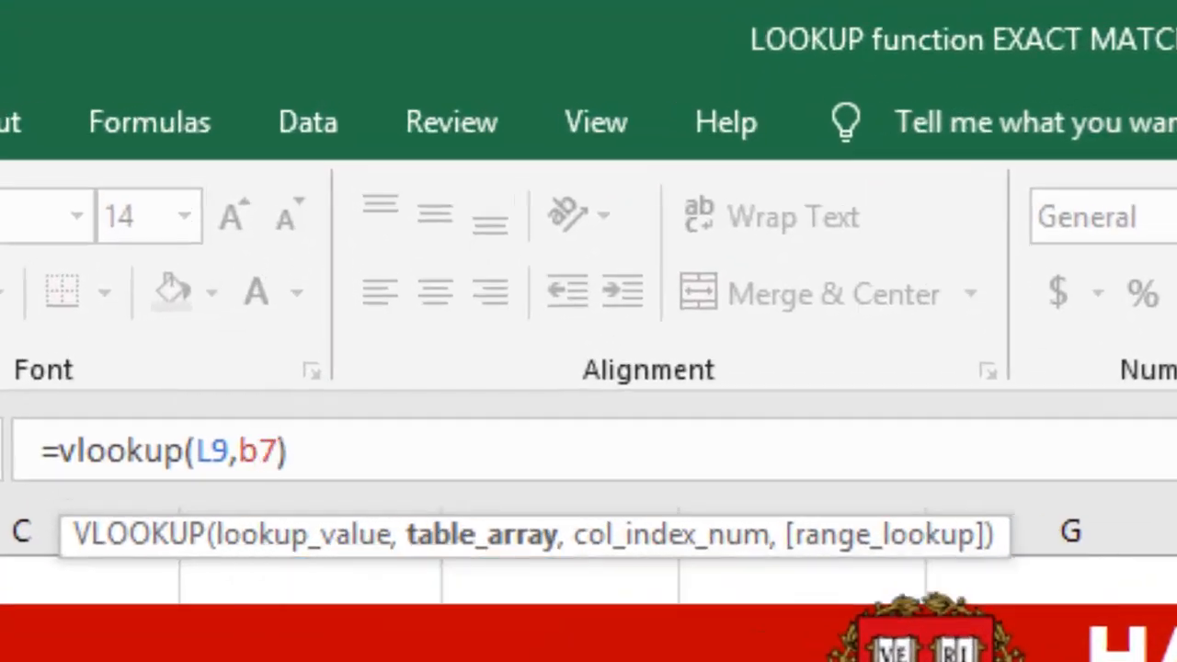
click(236, 464)
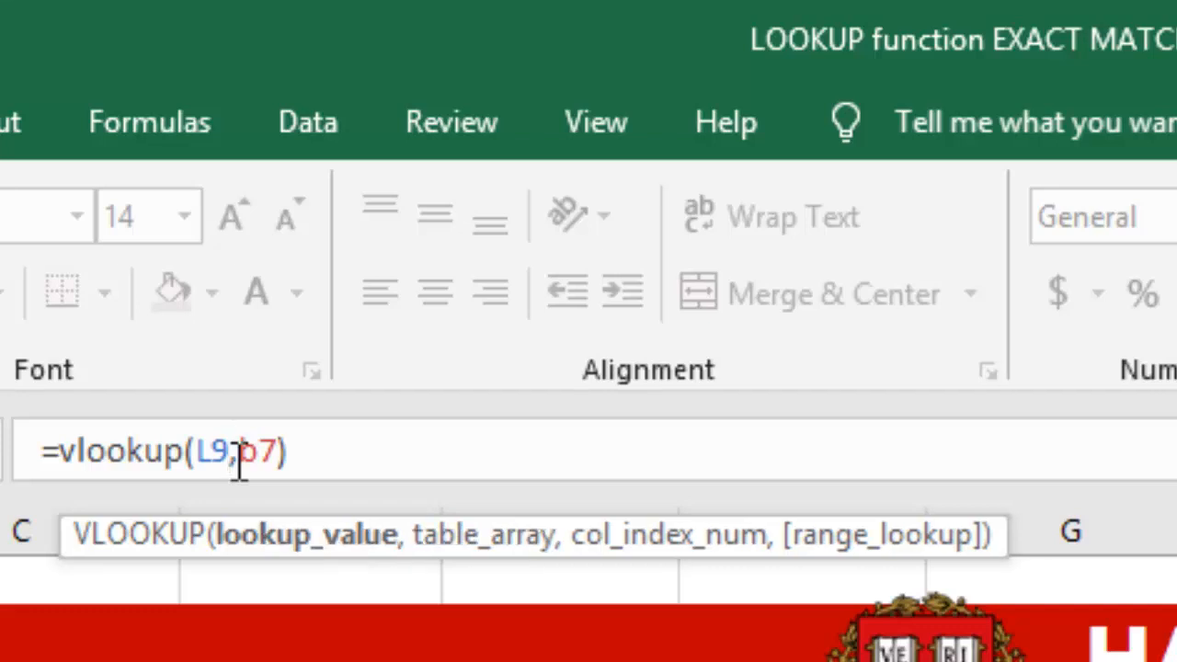
key(Right)
key(F4)
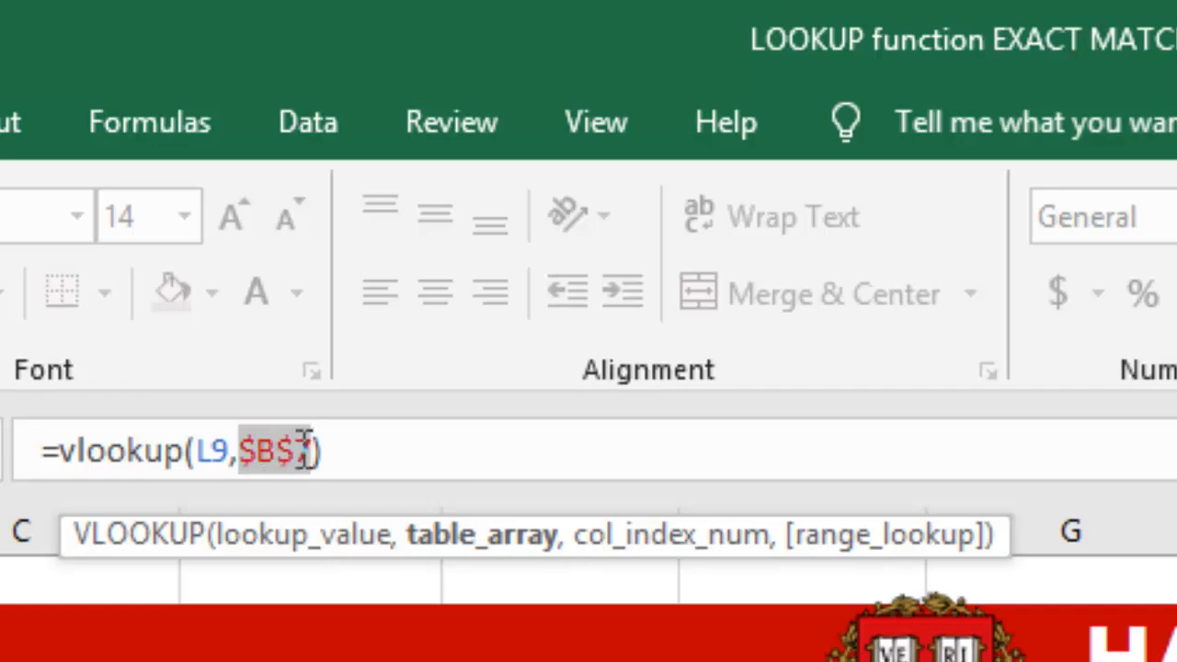
click(248, 450)
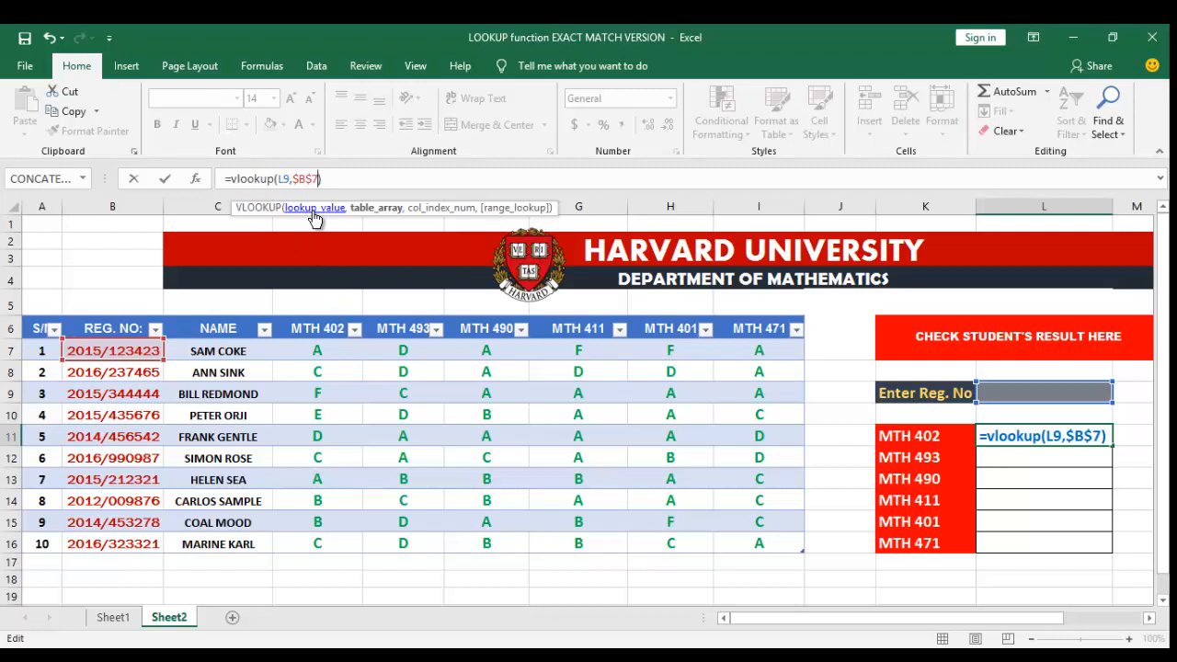
text(:d)
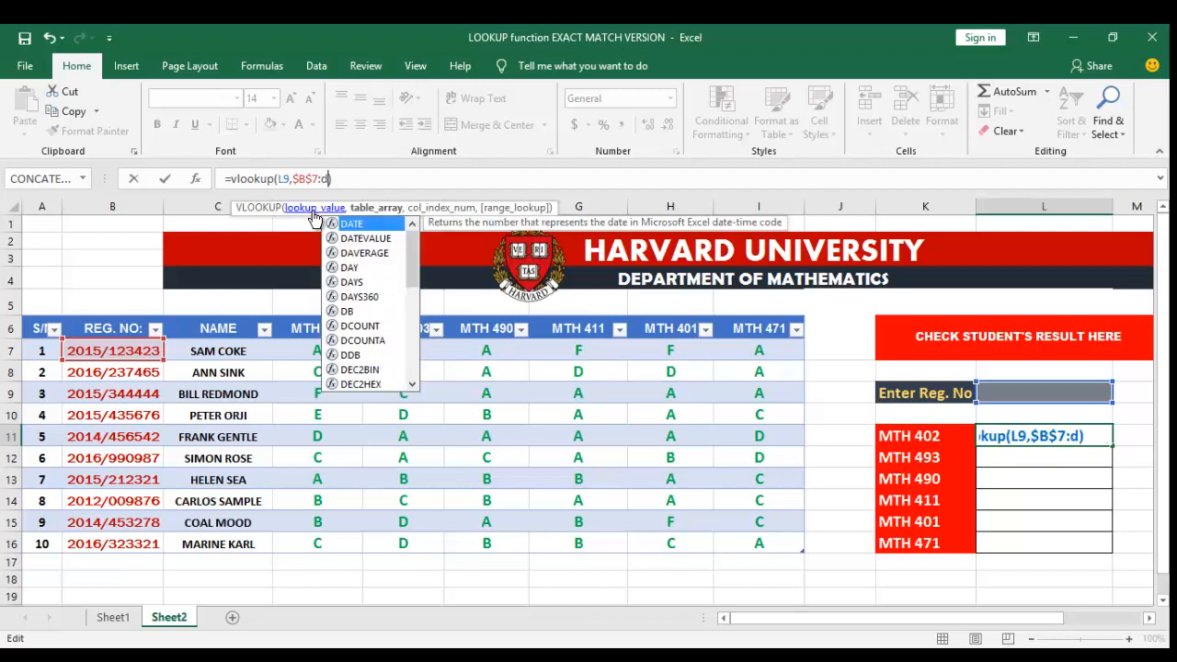
text(16)
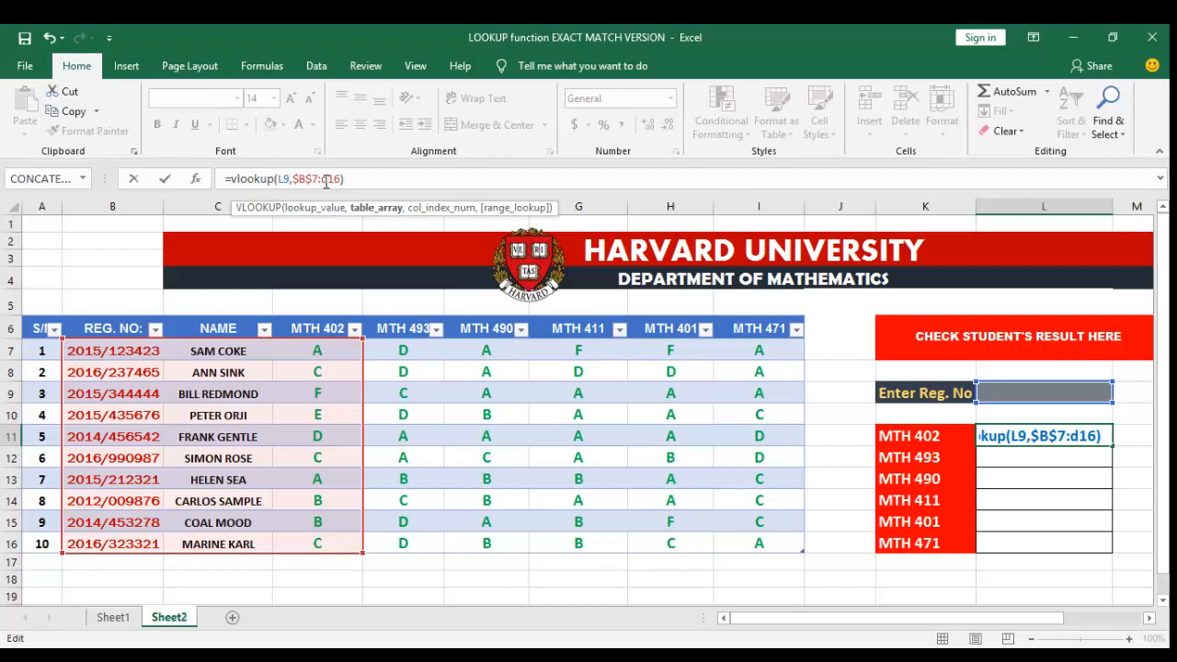
key(F4)
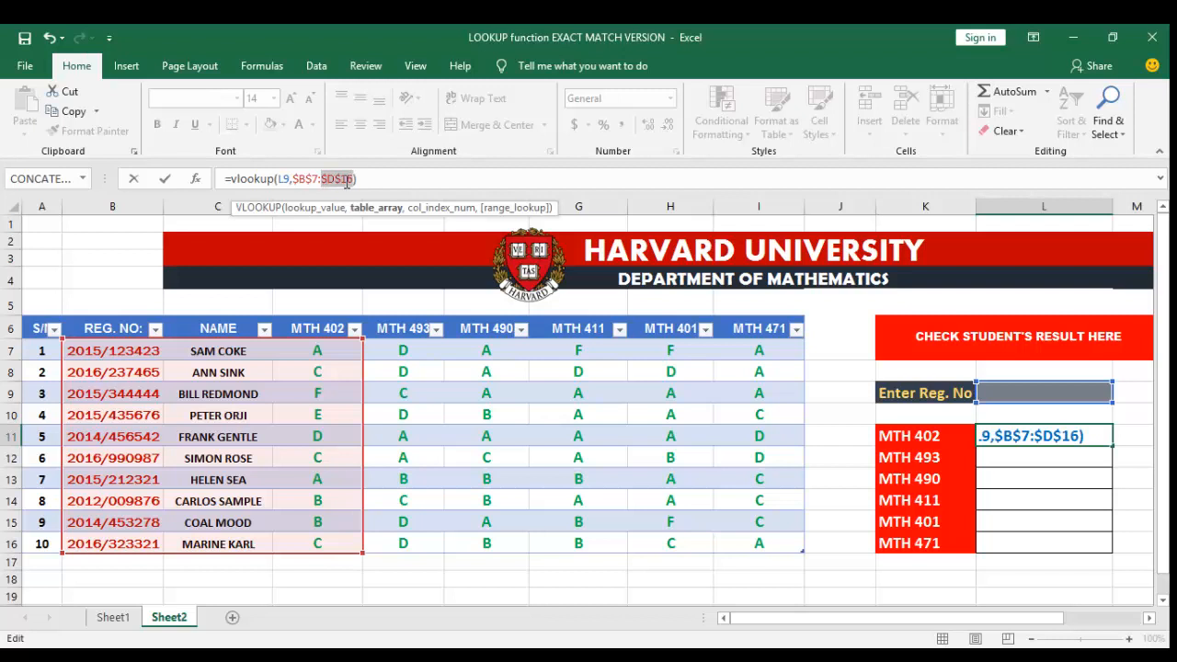
- Complete the L11 VLOOKUP formula with column index 3 and FALSE for an exact match
text(,3)
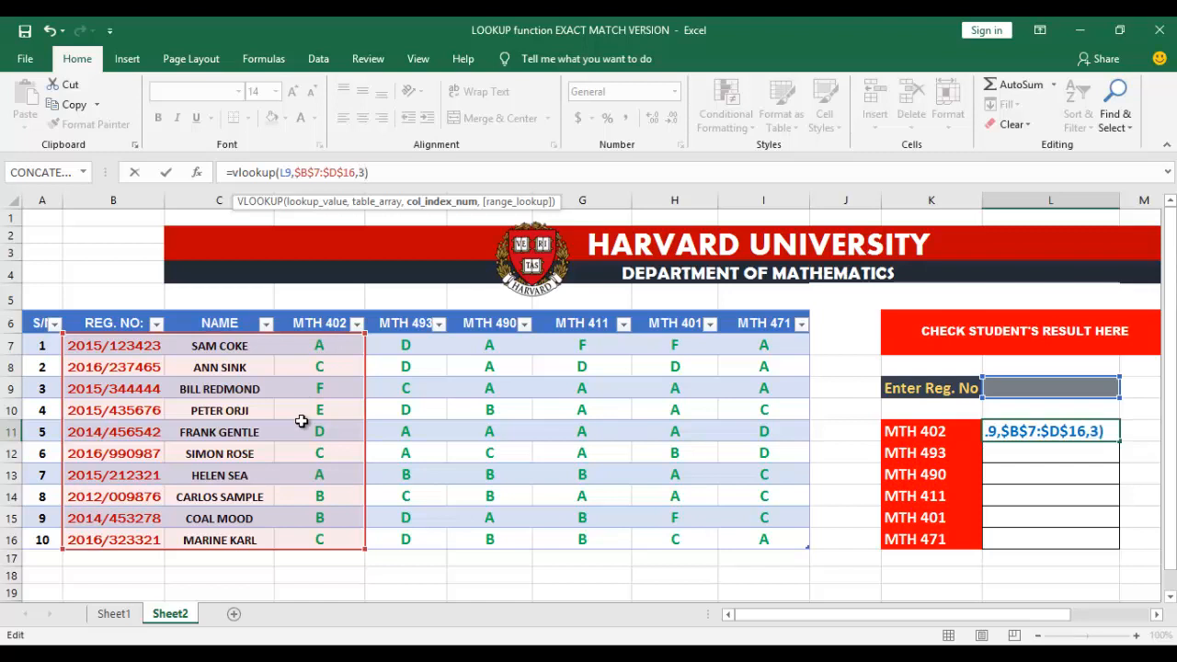
text(,)
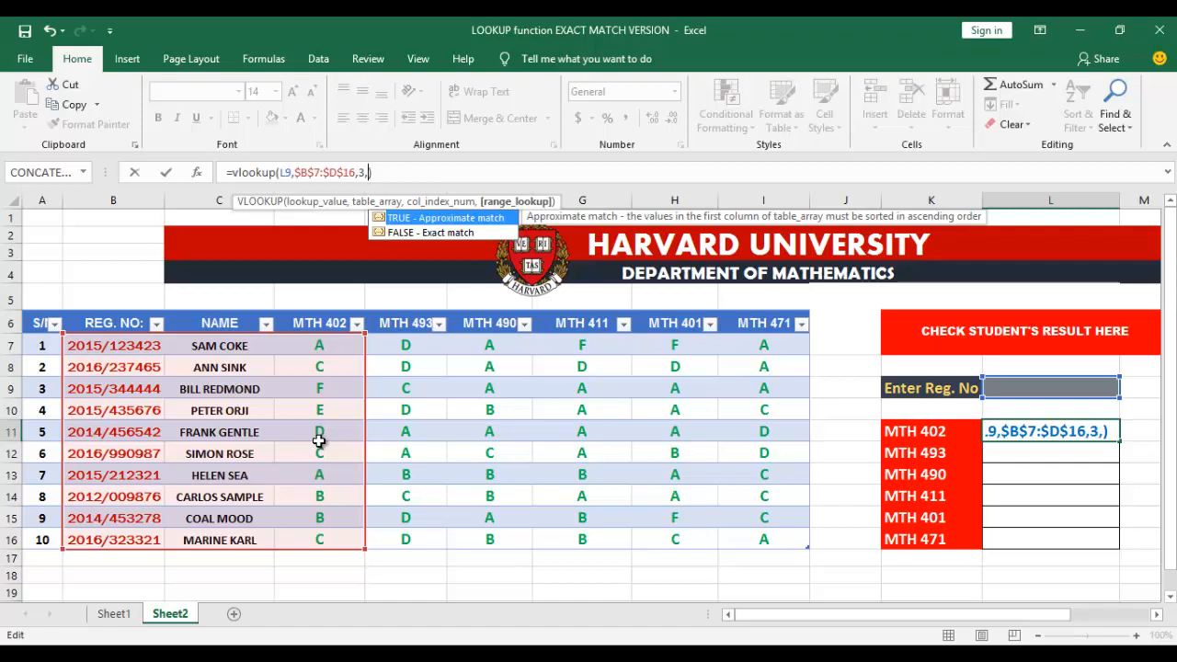
text(FA)
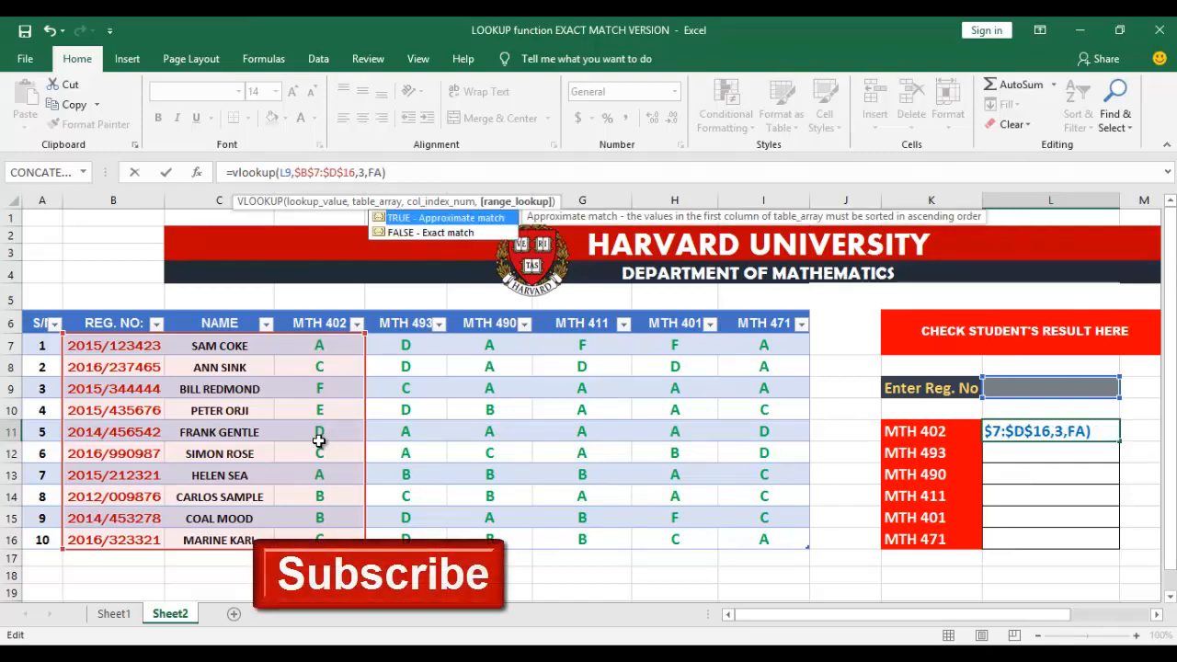
text(LSE)
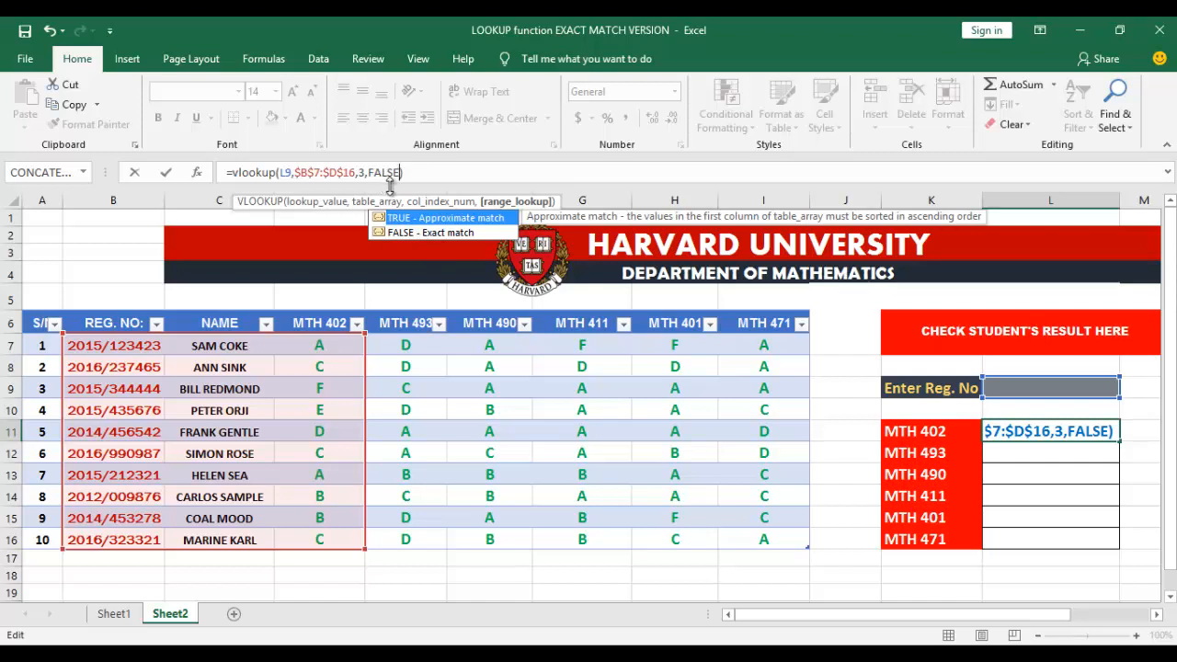
click(167, 175)
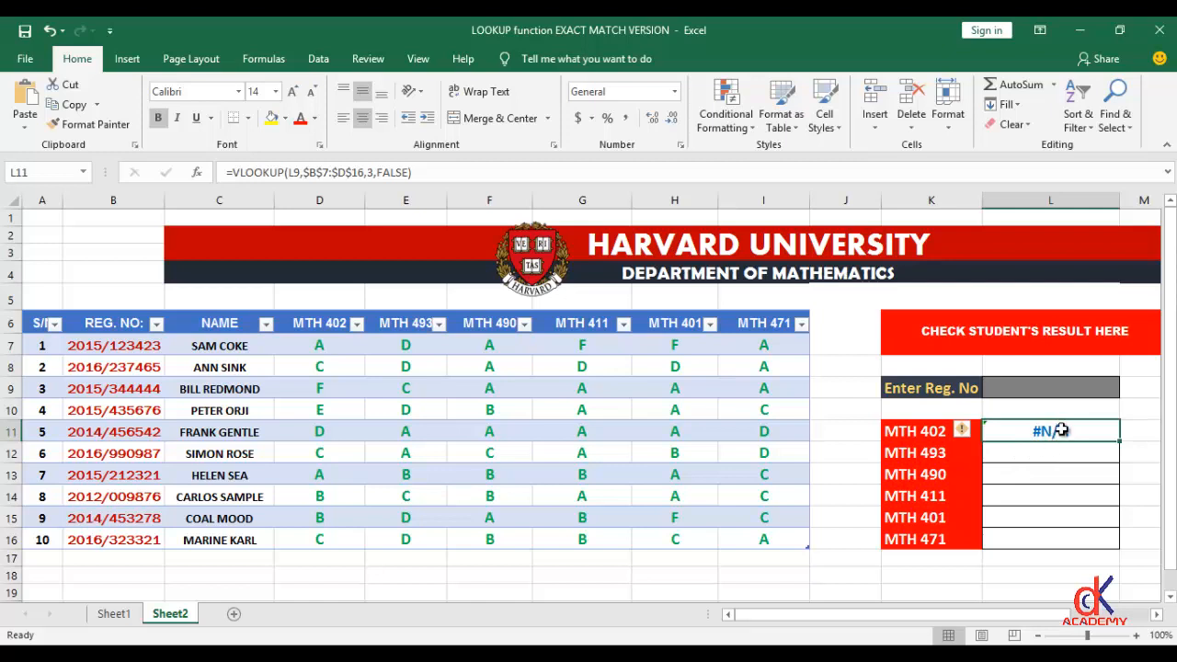
- Widen the S/N column slightly and enter the third listed student's registration number in cell L9
click(1008, 389)
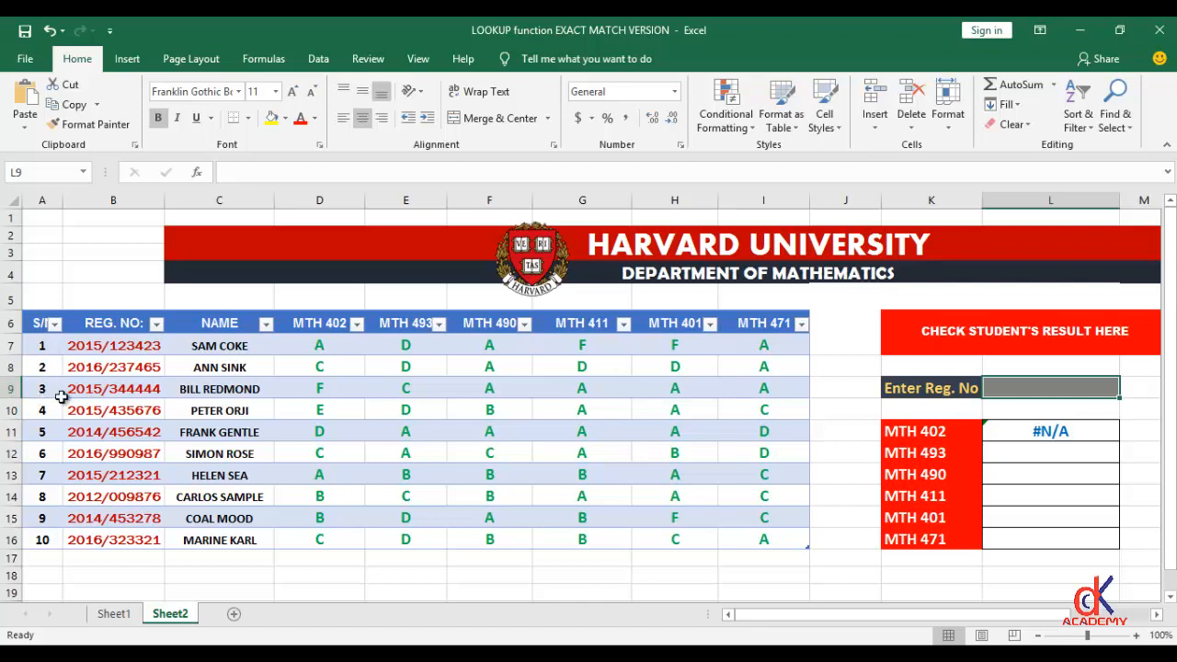
drag(63, 201, 83, 201)
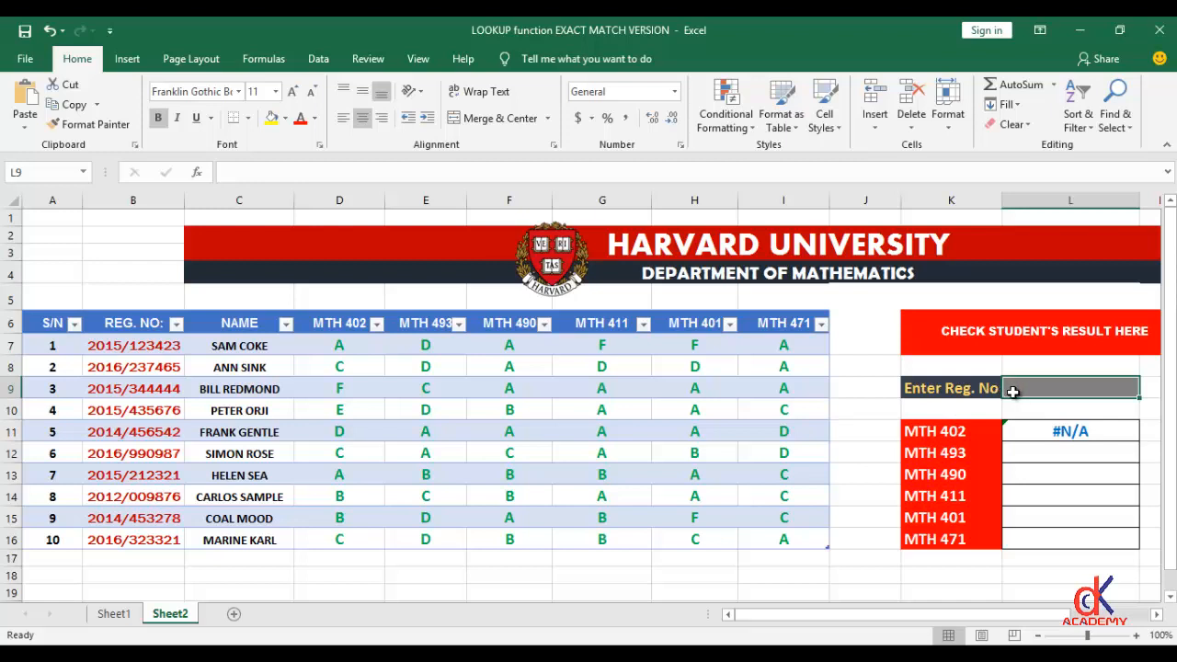
text(20)
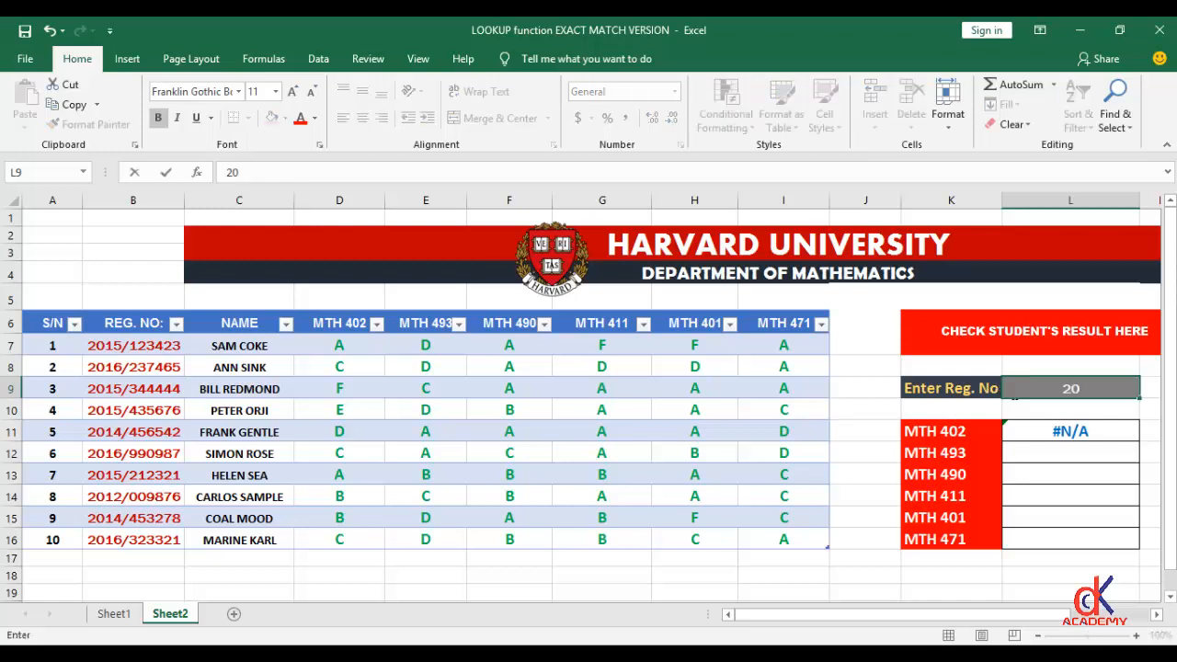
text(15/344444)
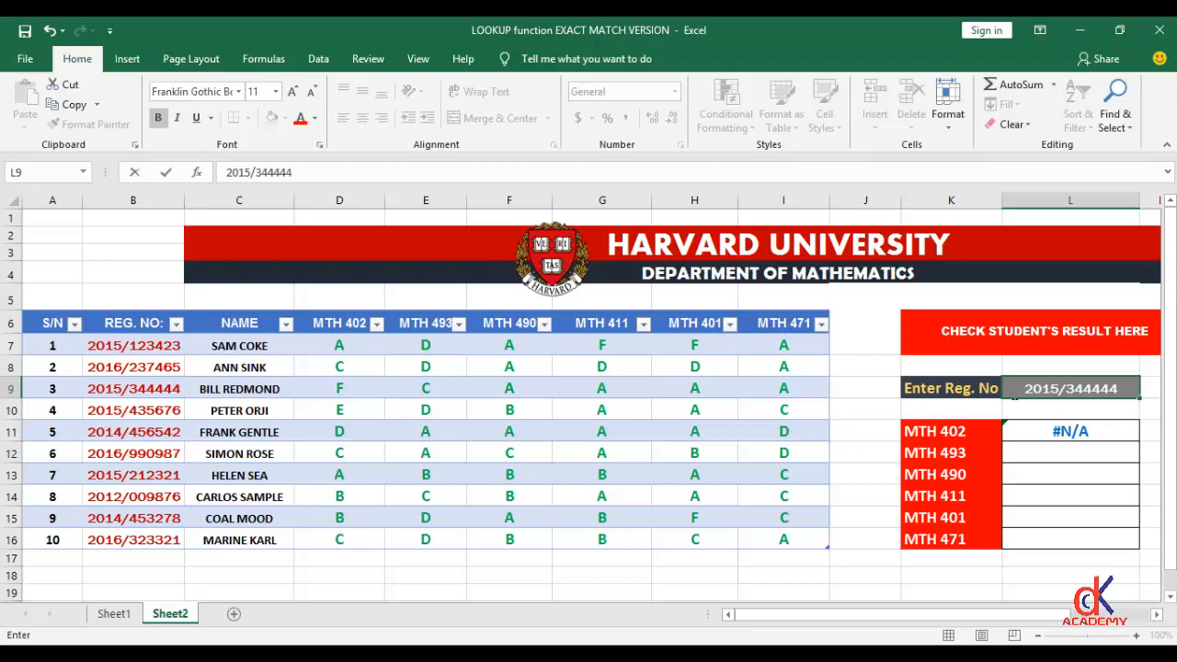
key(Return)
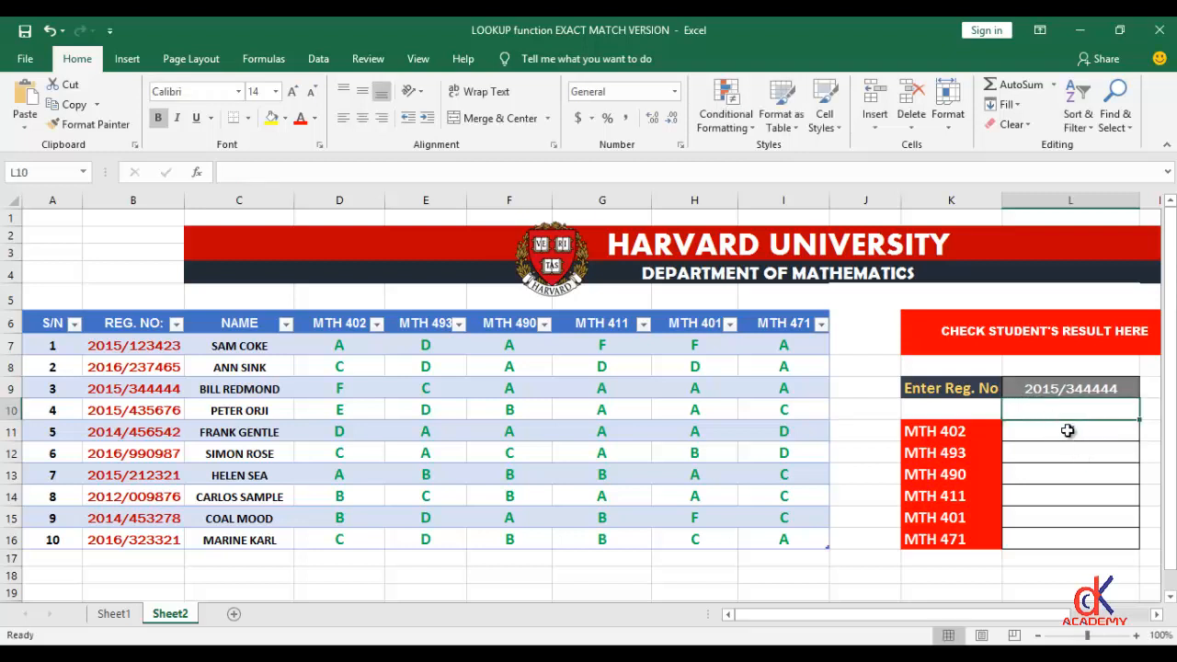
- Copy the complete VLOOKUP formula text from the MTH 402 result cell L11
click(1067, 431)
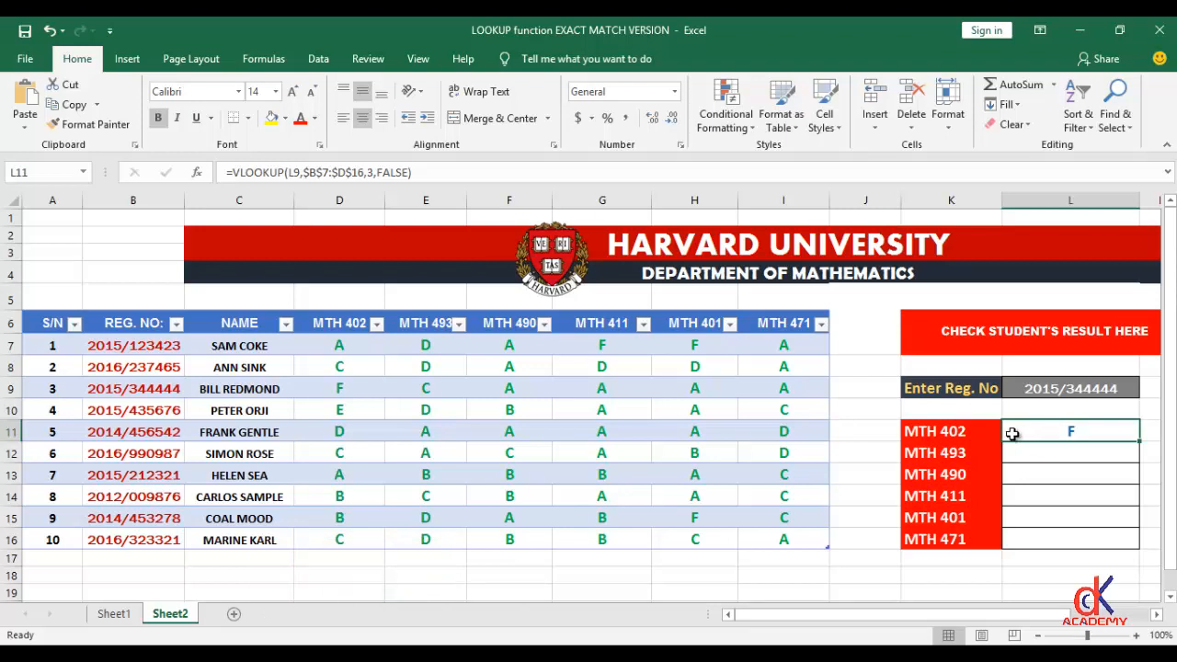
click(246, 175)
drag(227, 173, 414, 174)
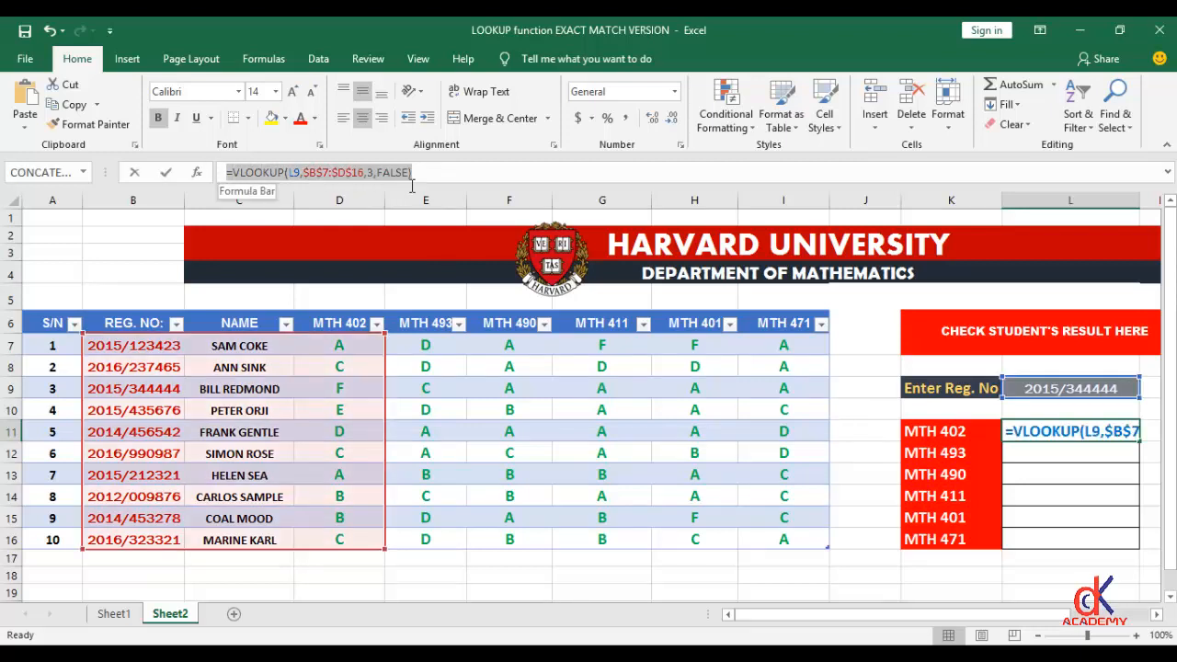
right_click(347, 177)
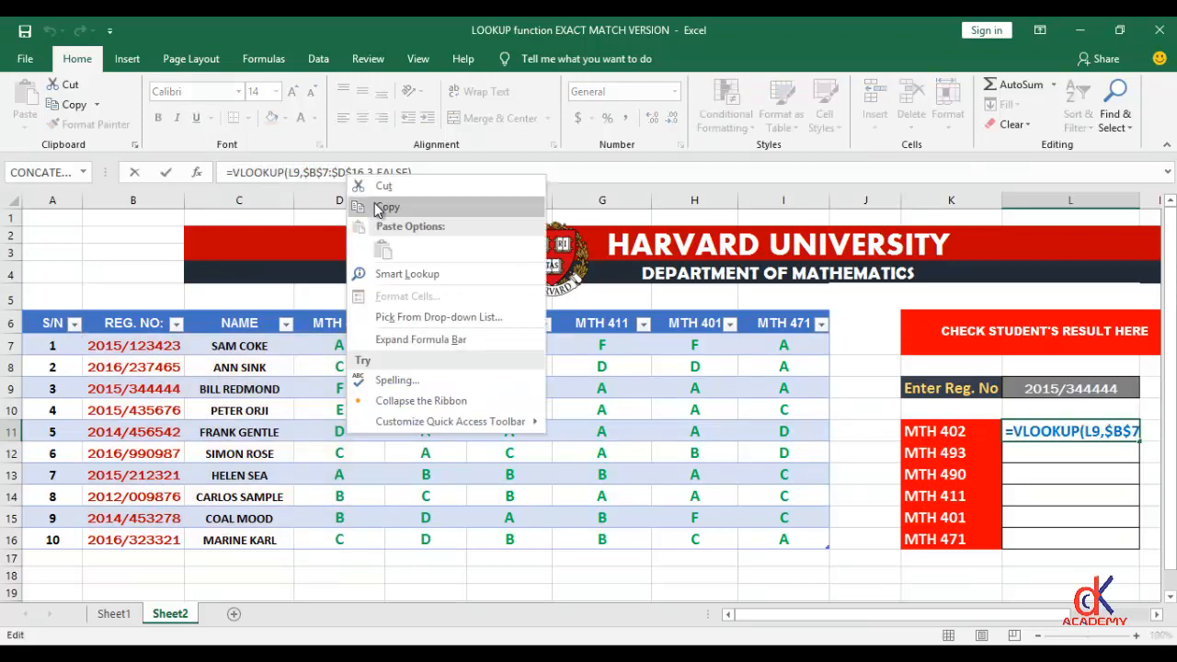
click(379, 209)
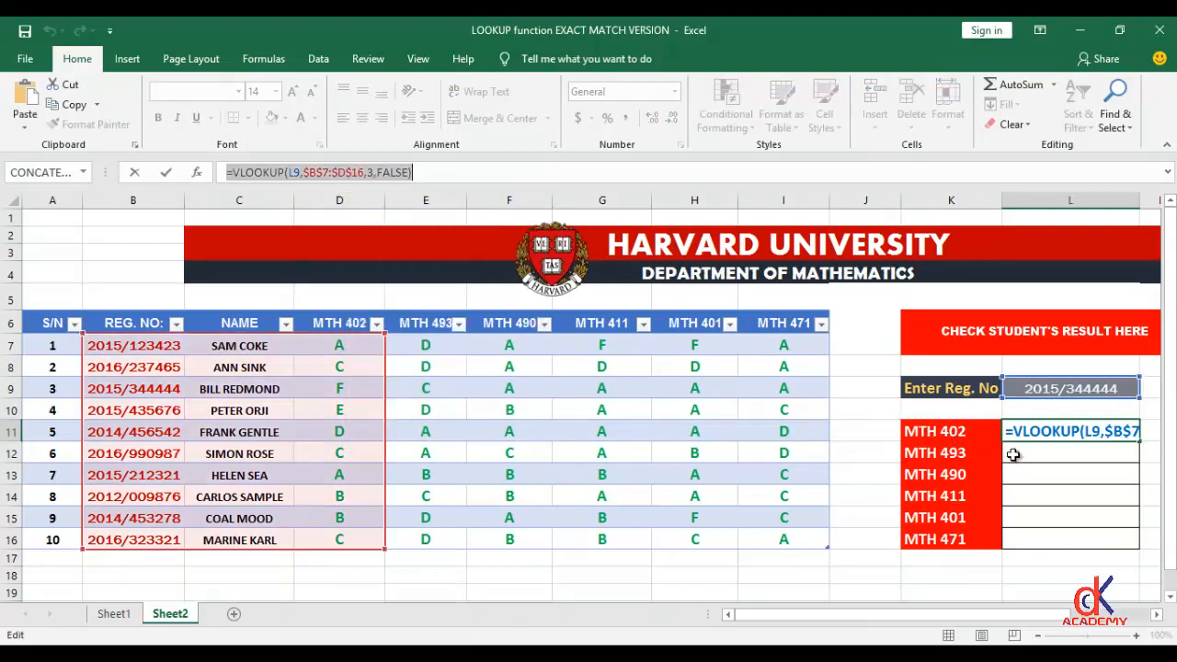
key(Return)
- Paste the copied VLOOKUP formula into each of the remaining course result cells, L12 through L16
key(ctrl+v)
click(1056, 473)
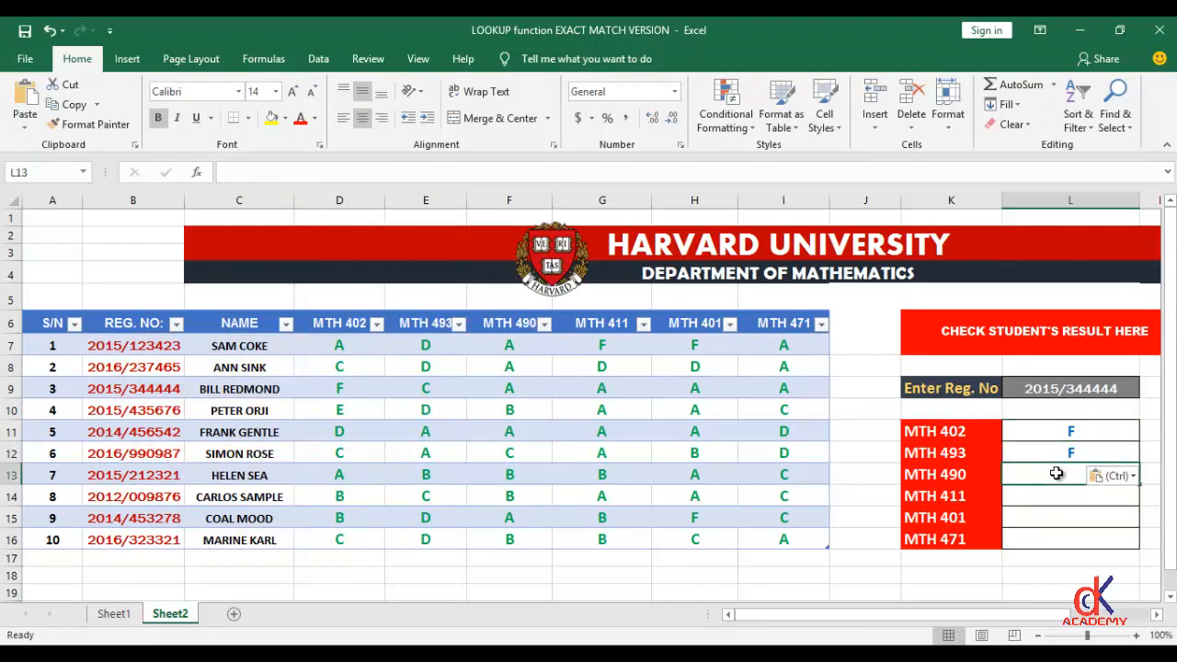
key(ctrl+v)
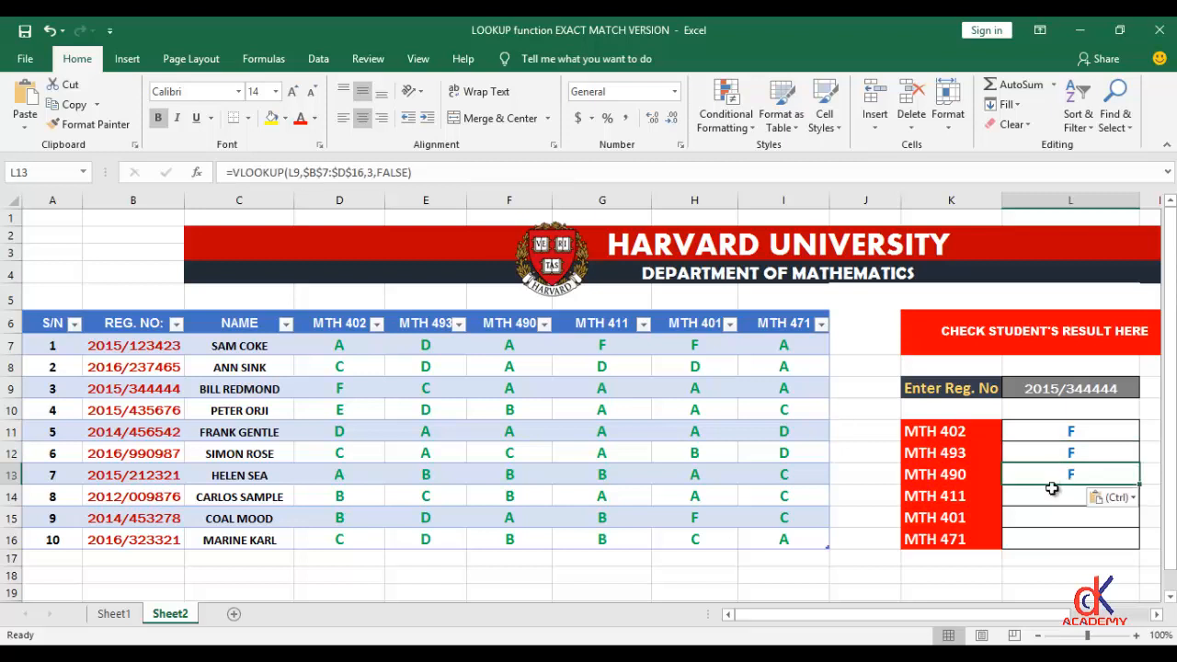
click(1053, 497)
key(ctrl+v)
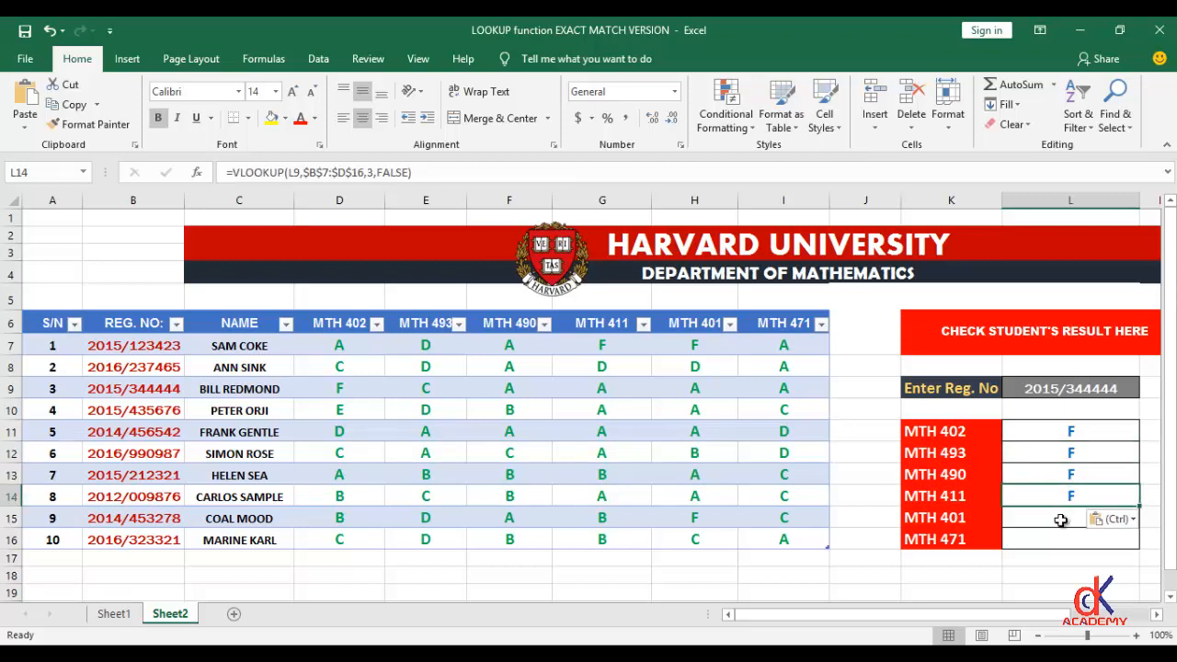
click(1057, 518)
key(ctrl+v)
click(1061, 538)
key(ctrl+v)
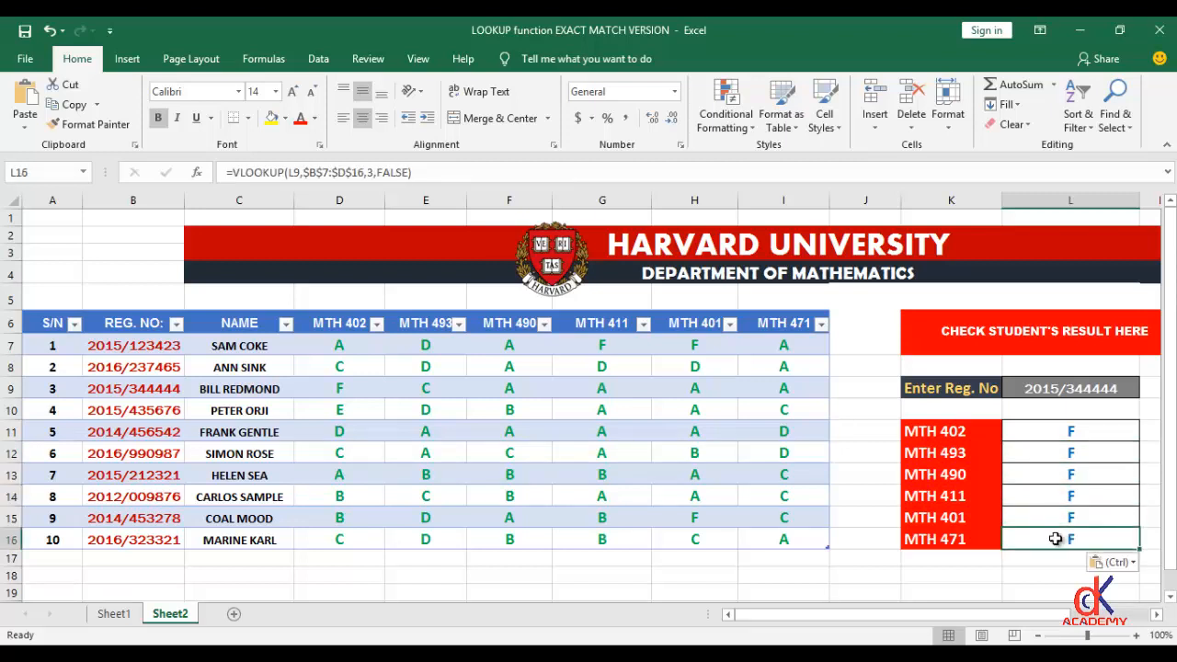
- In the MTH 493 formula in L12, set the column index to 4 and the table array to $B$7:$F$16
click(1068, 454)
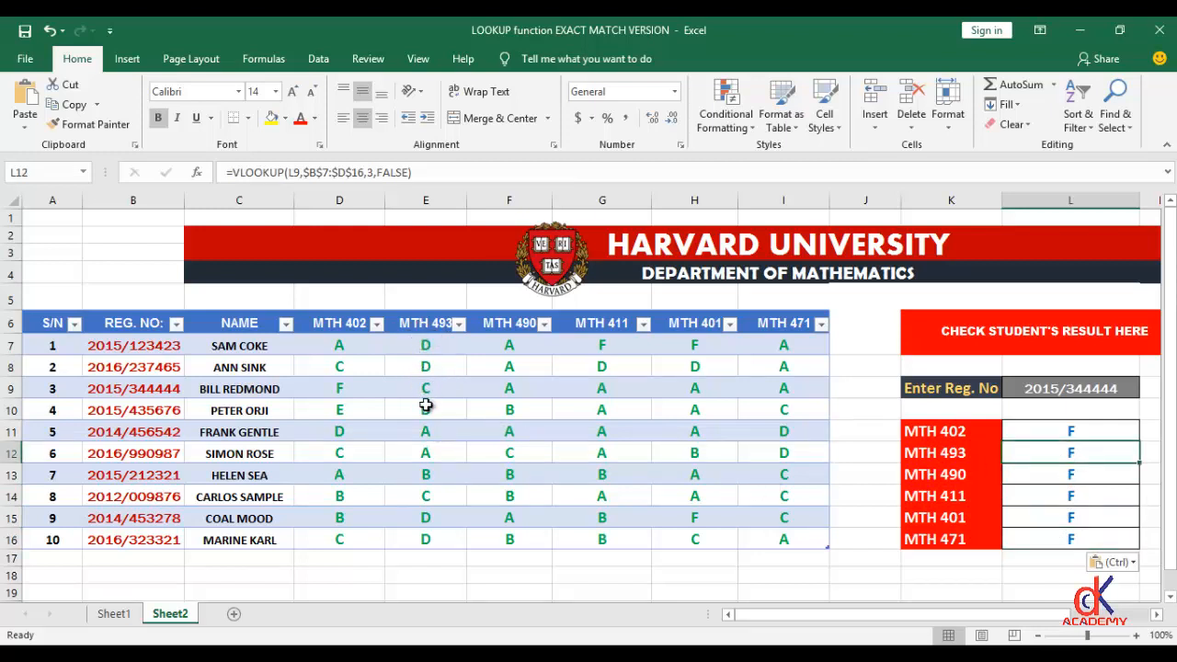
click(371, 172)
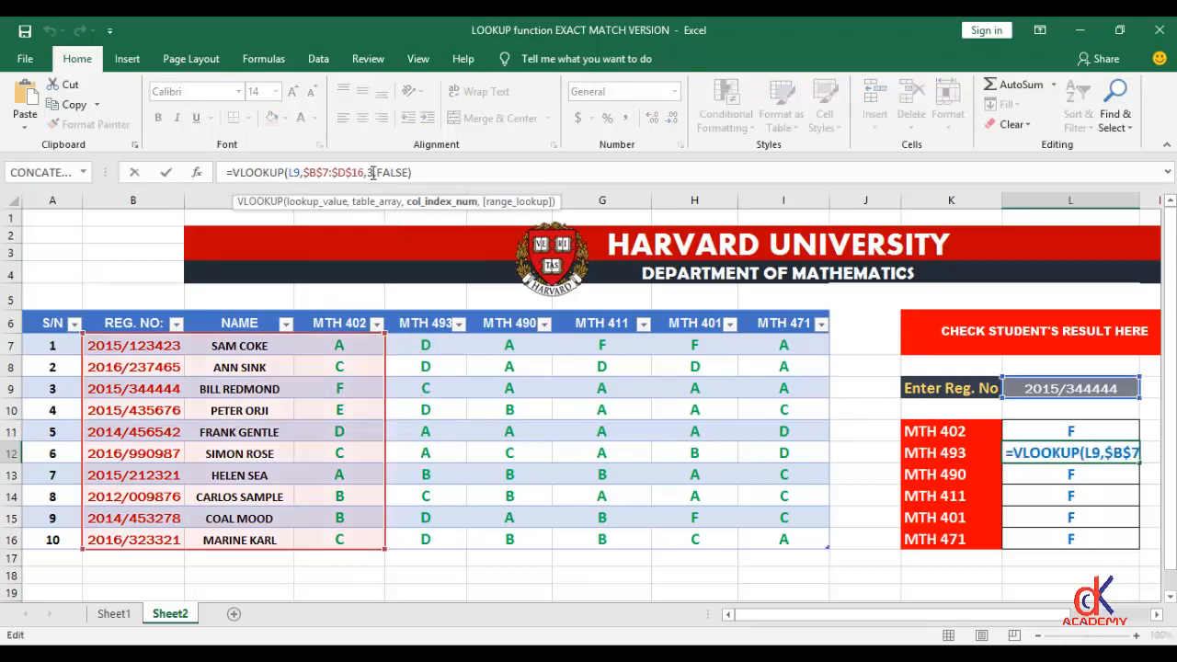
key(BackSpace)
text(4)
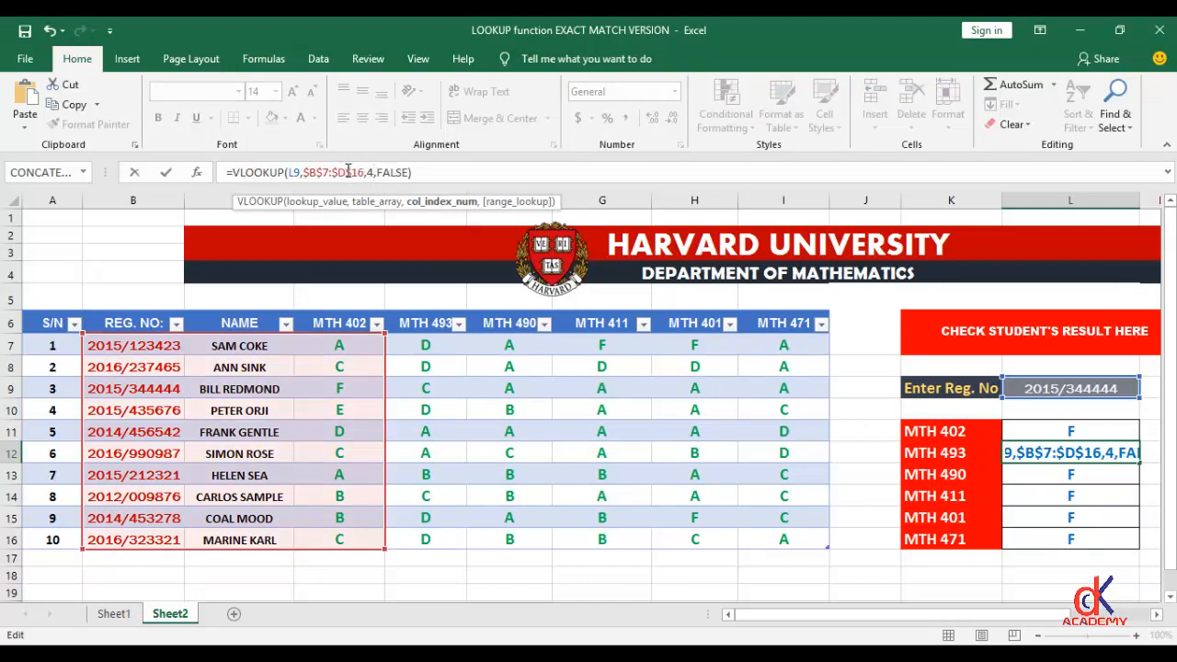
click(347, 172)
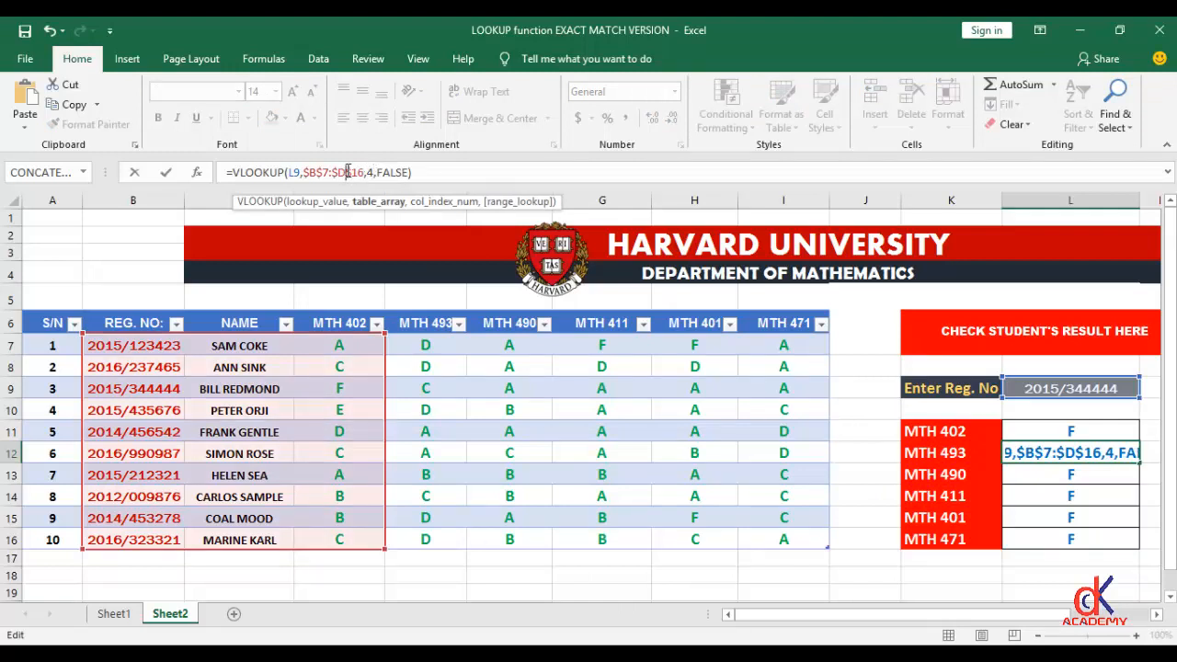
key(BackSpace)
text(F)
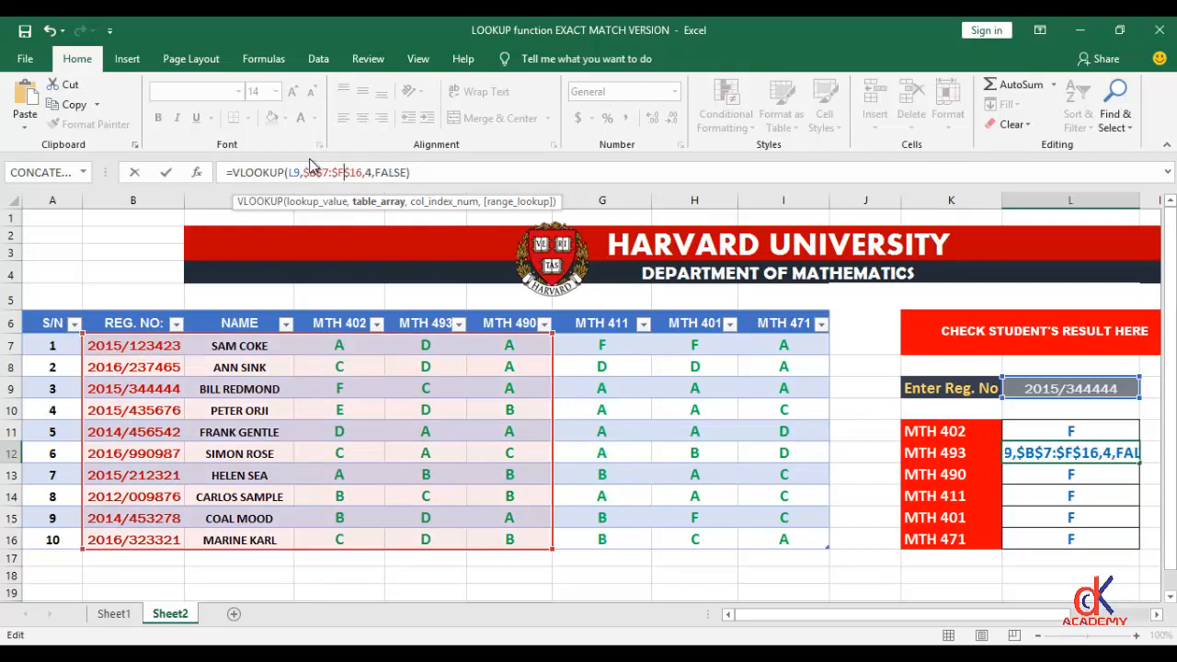
key(Return)
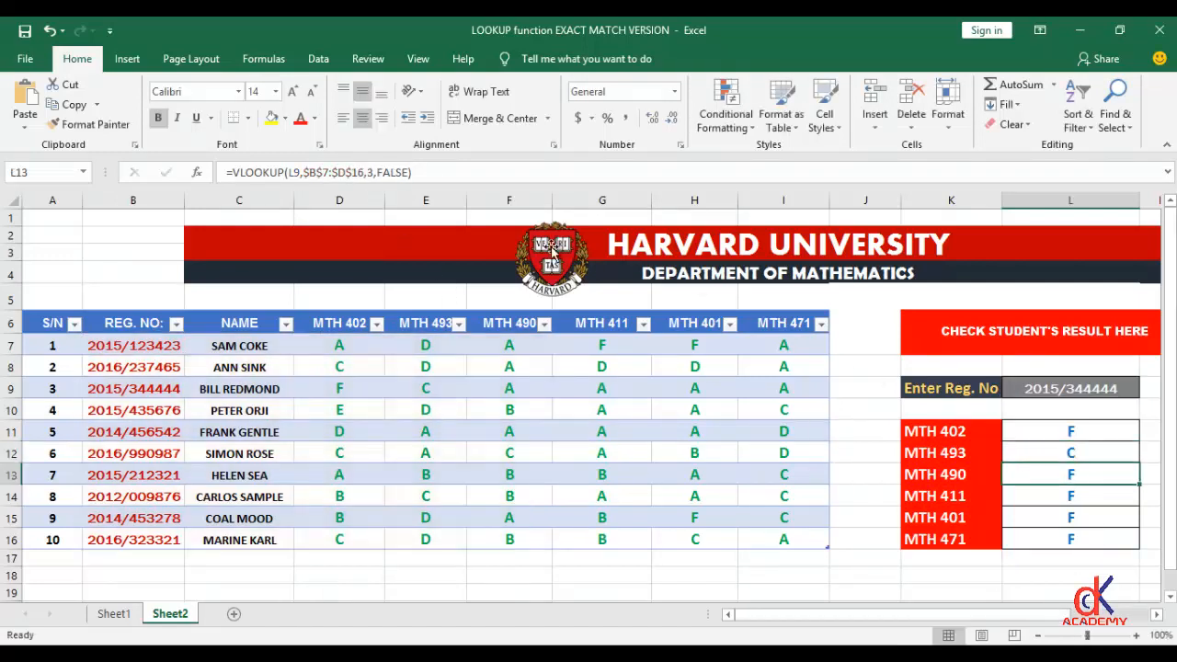
- In the MTH 490 formula in L13, set the column index to 5 and the table array to $B$7:$F$16
click(375, 172)
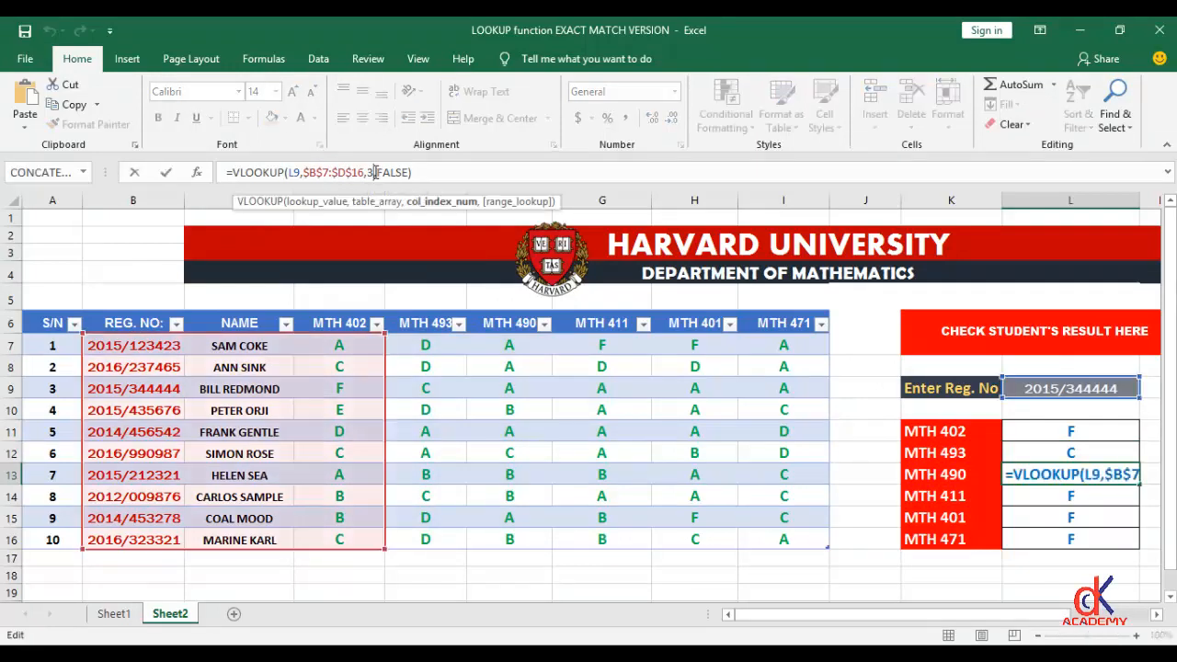
key(BackSpace)
text(5)
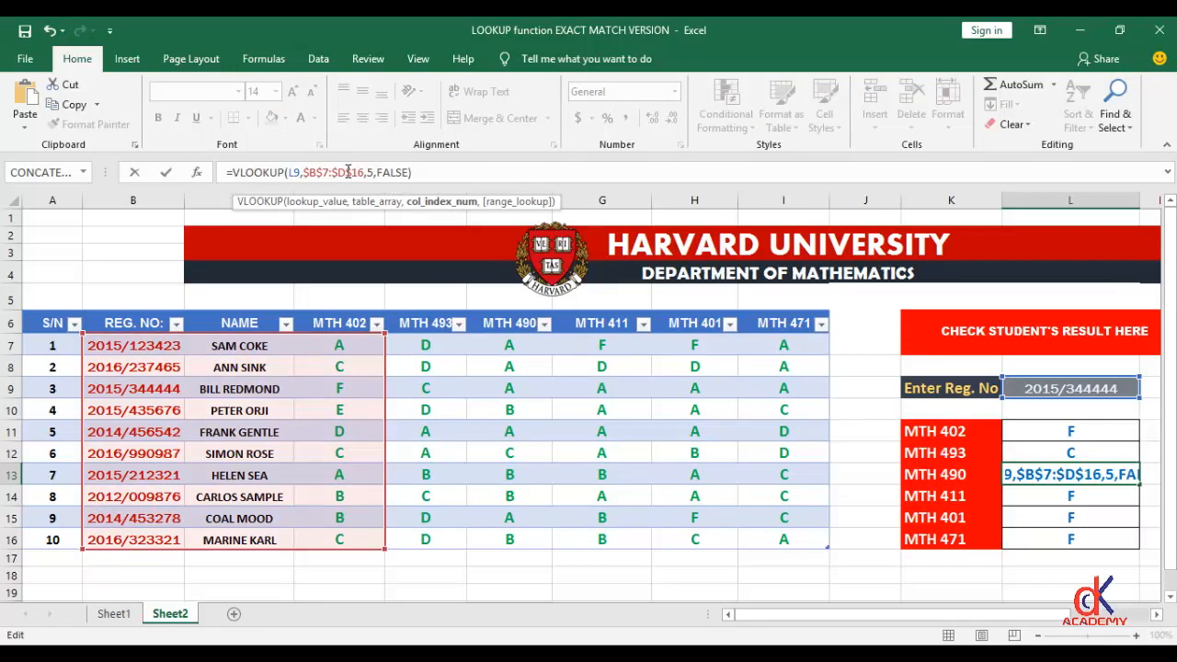
click(348, 172)
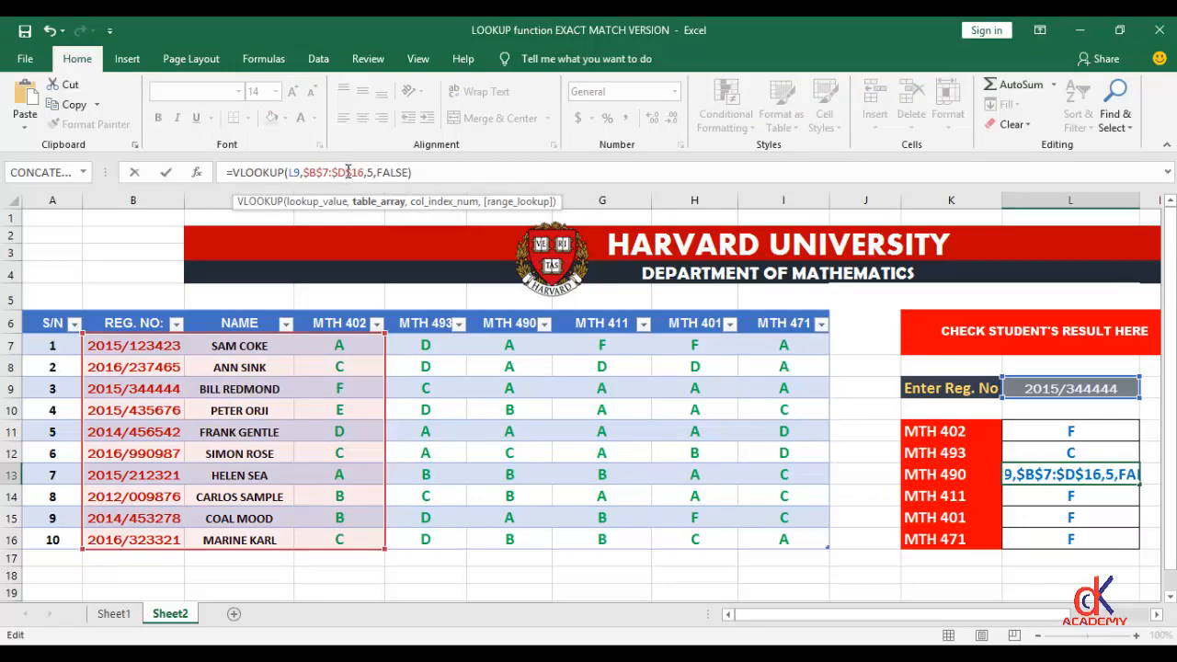
key(BackSpace)
text(F)
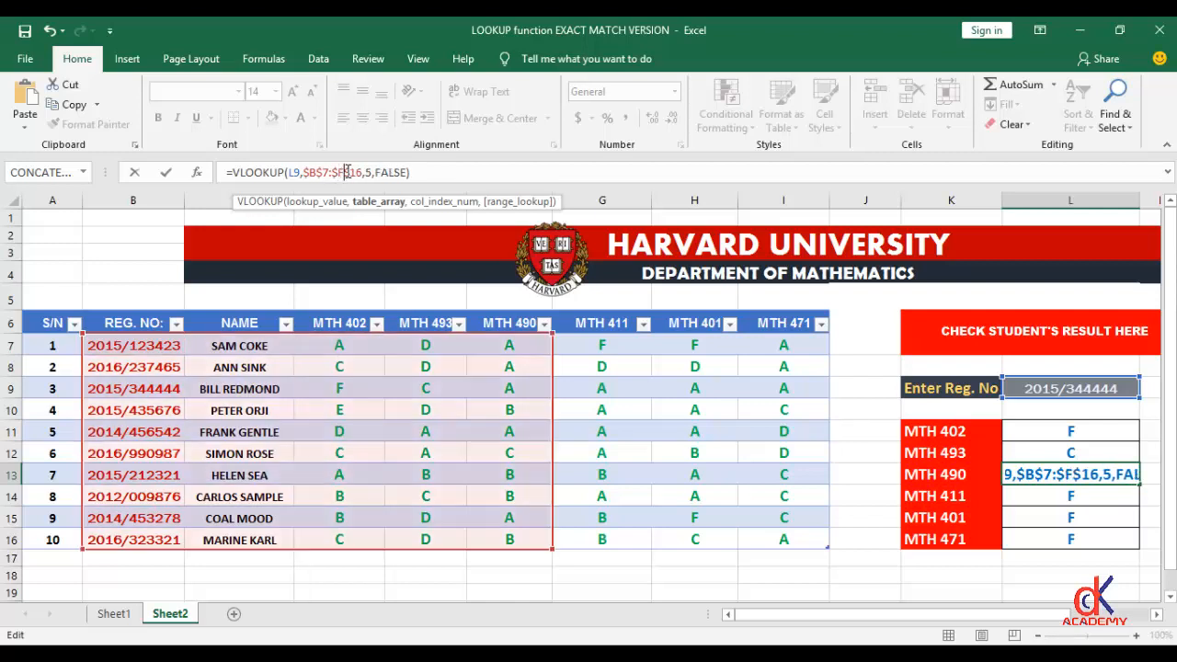
key(Return)
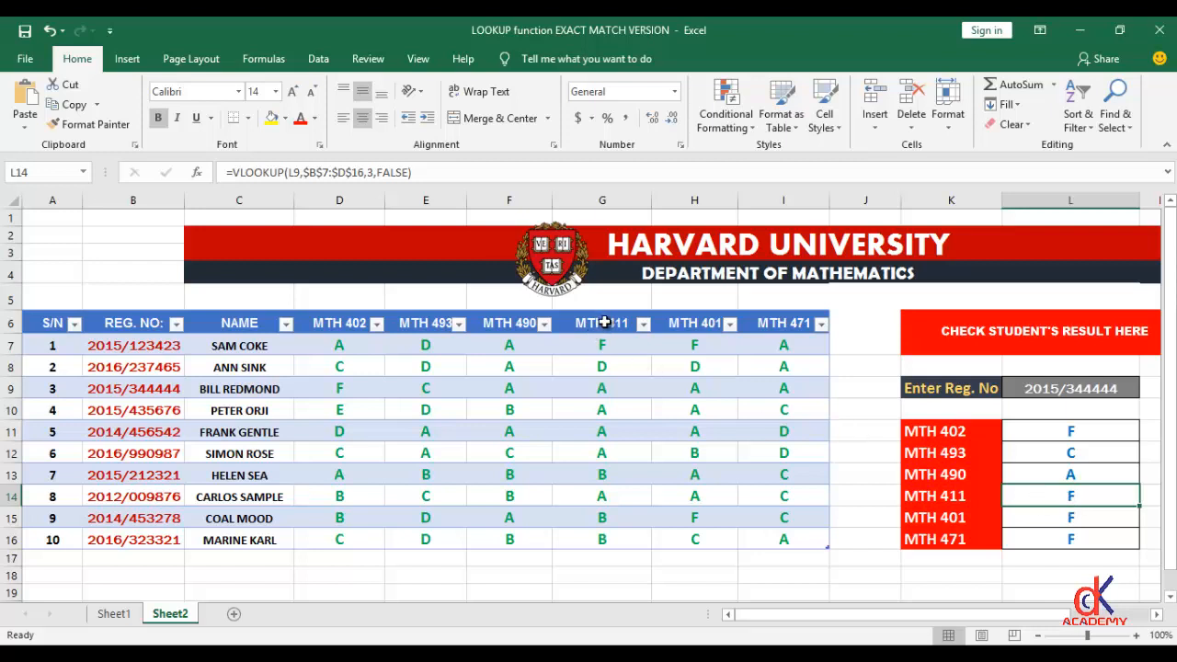
- Correct the table array in the MTH 493 formula in L12 to $B$7:$E$16
click(1083, 476)
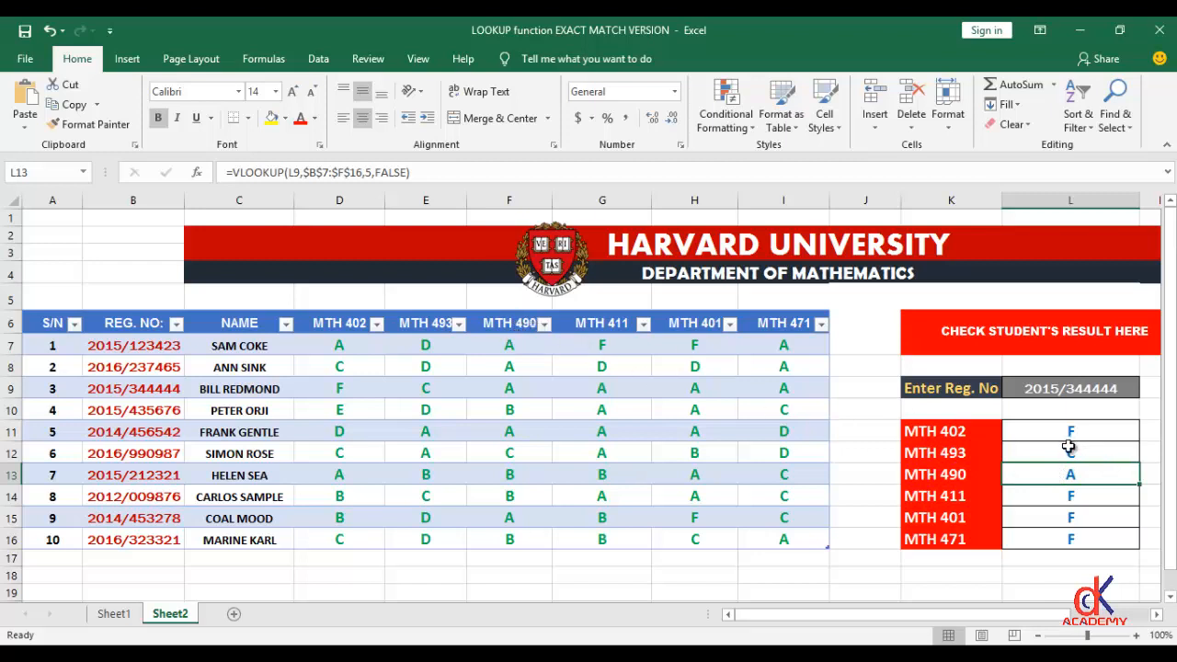
click(1068, 450)
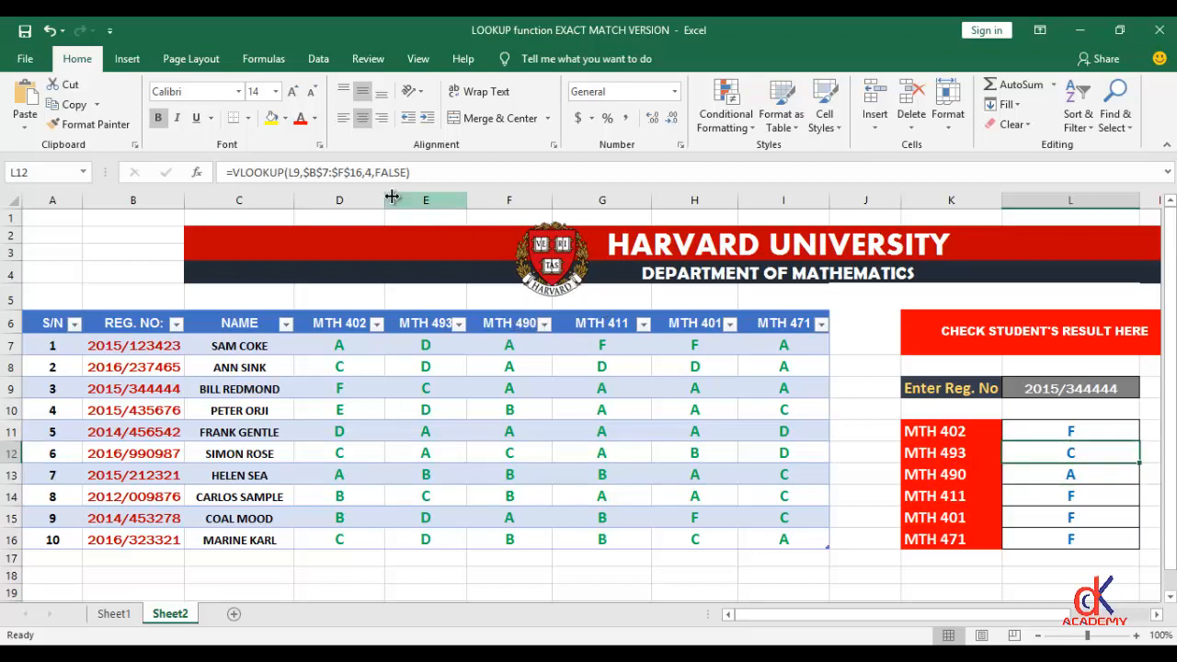
click(345, 175)
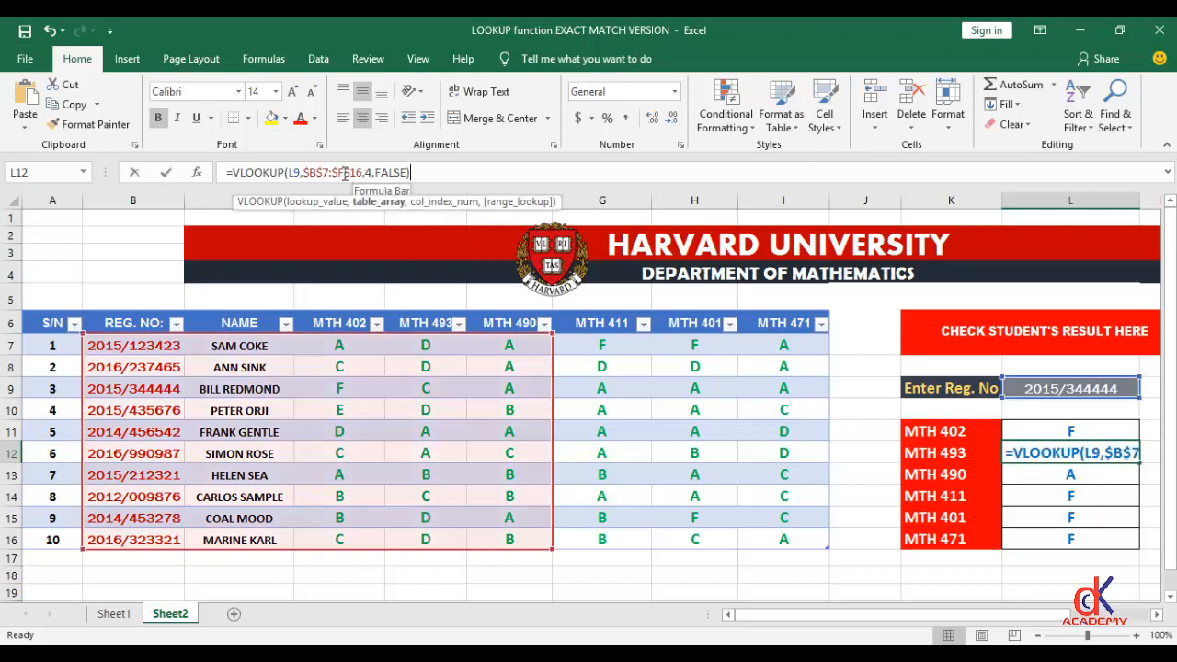
key(BackSpace)
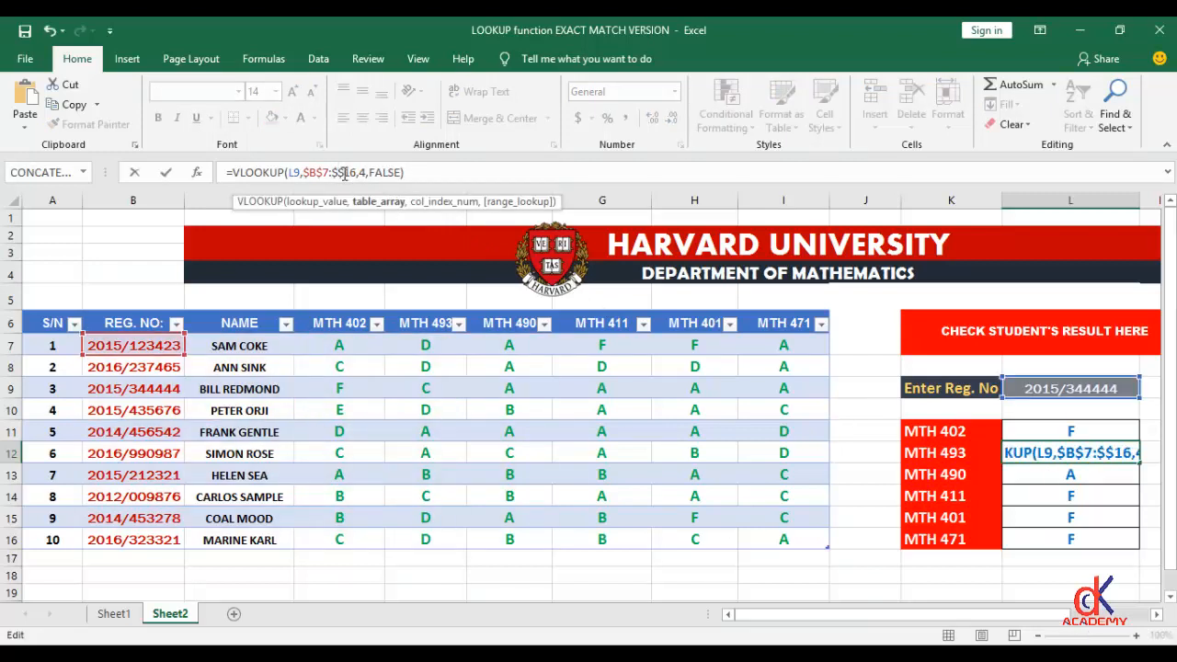
text(E)
key(Return)
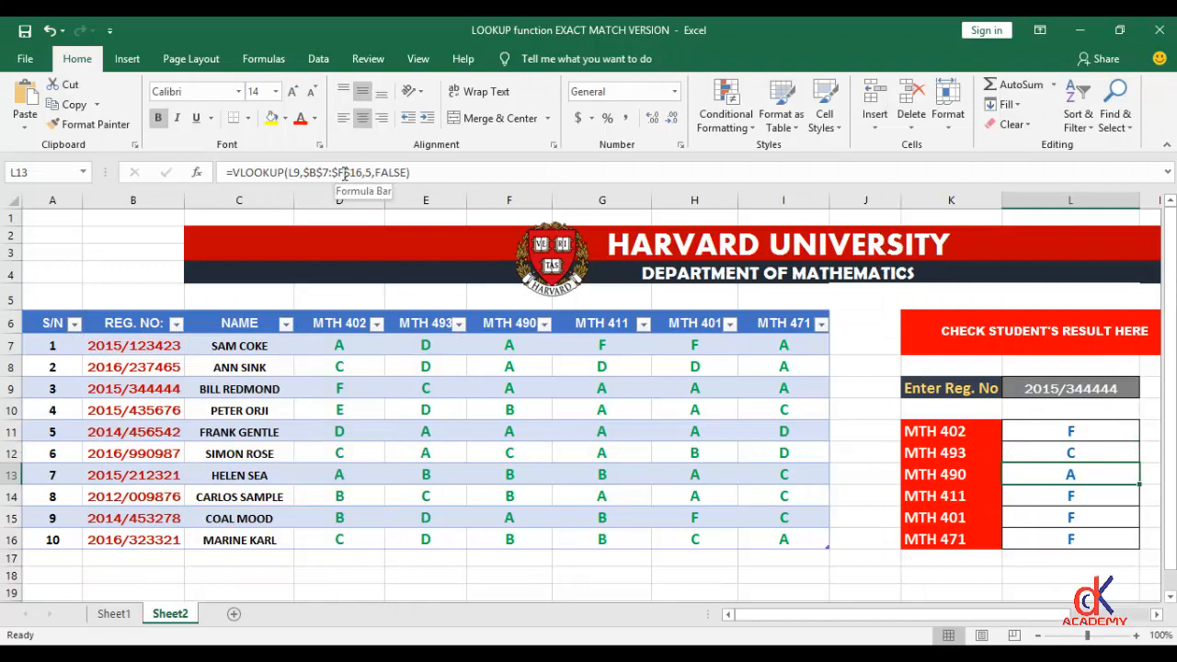
- In the MTH 401 formula in L15, set the table array to $B$7:$H$16 and the column index to 7
click(1028, 494)
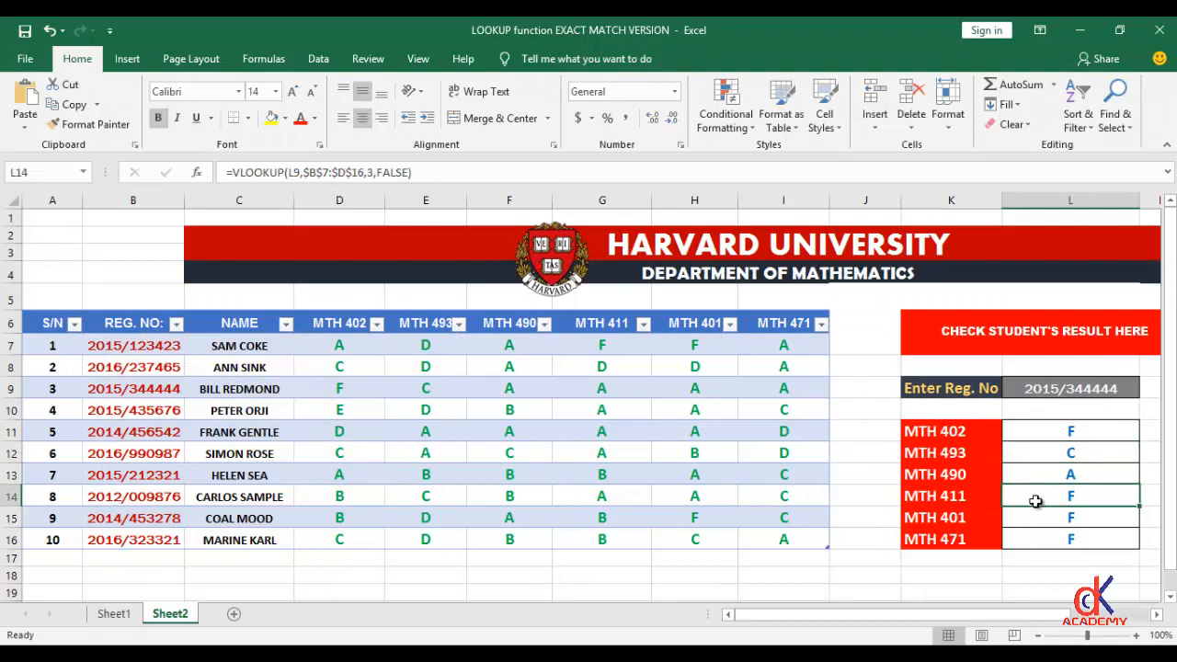
click(1034, 516)
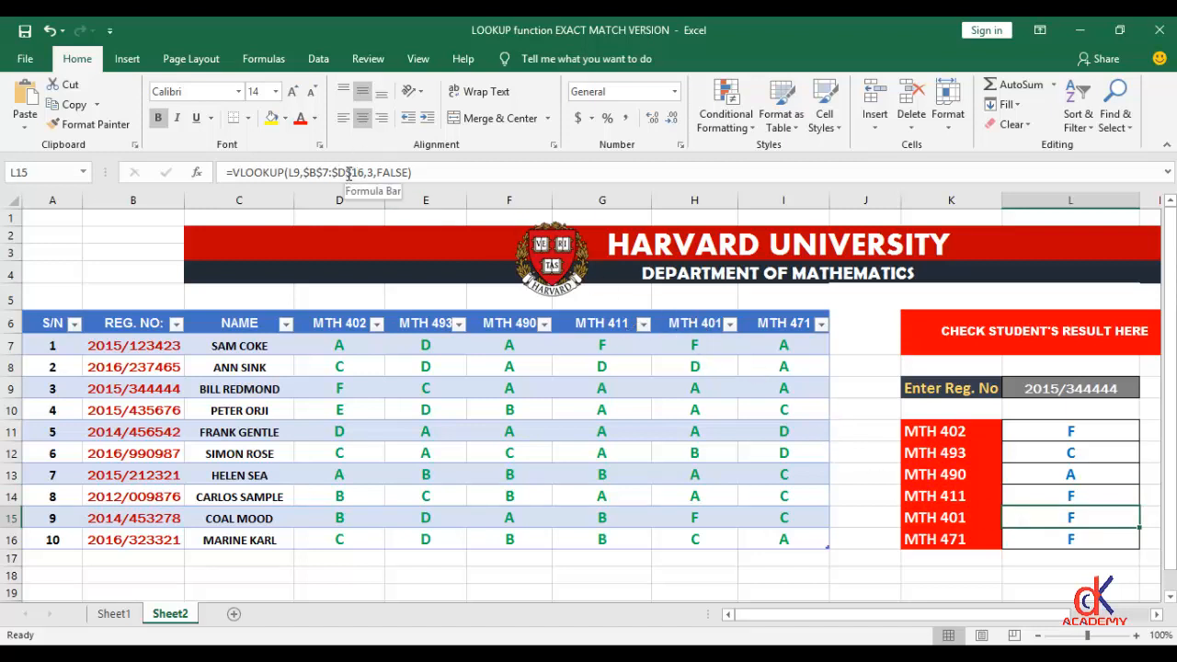
click(346, 173)
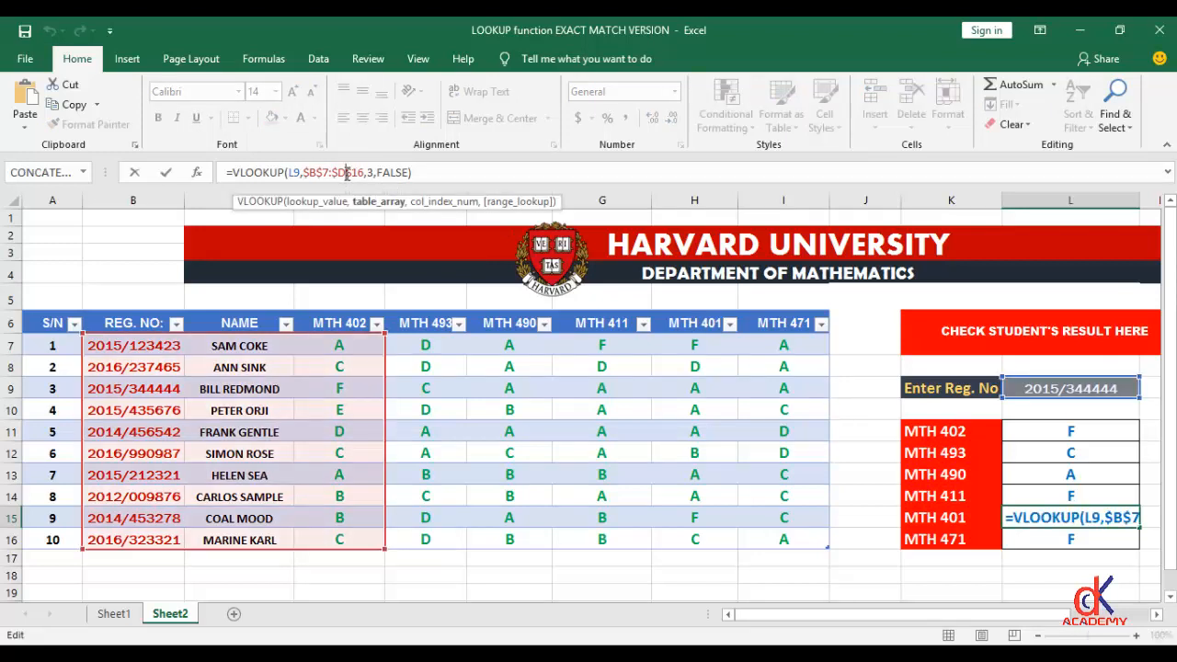
key(BackSpace)
text(H)
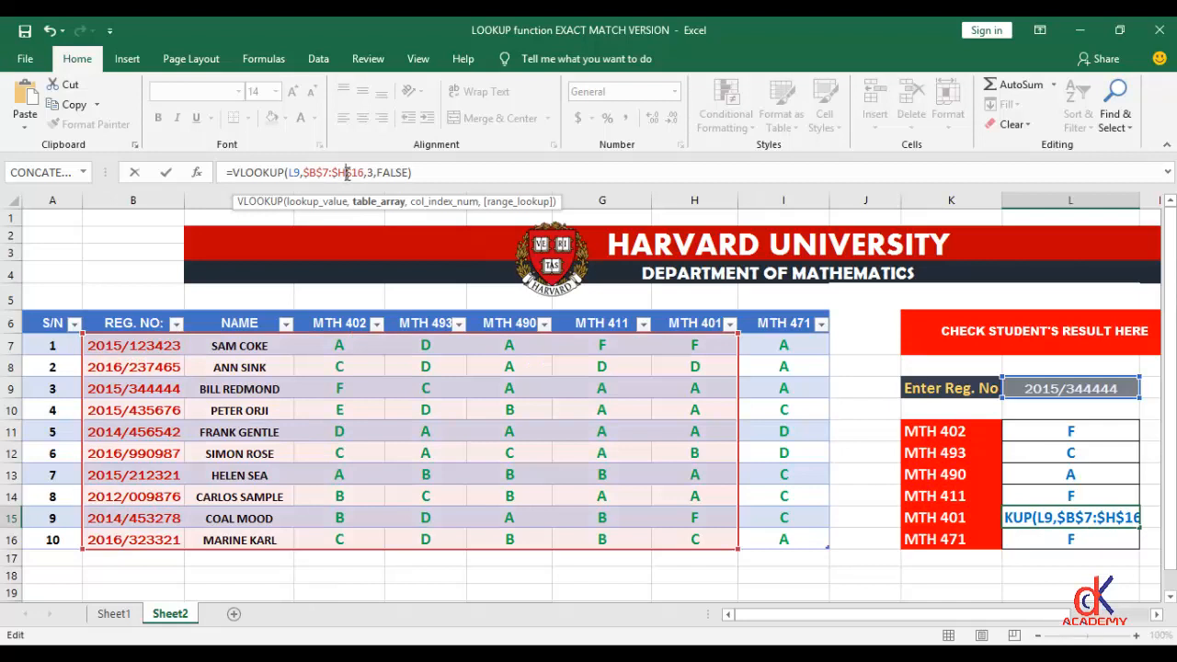
click(374, 172)
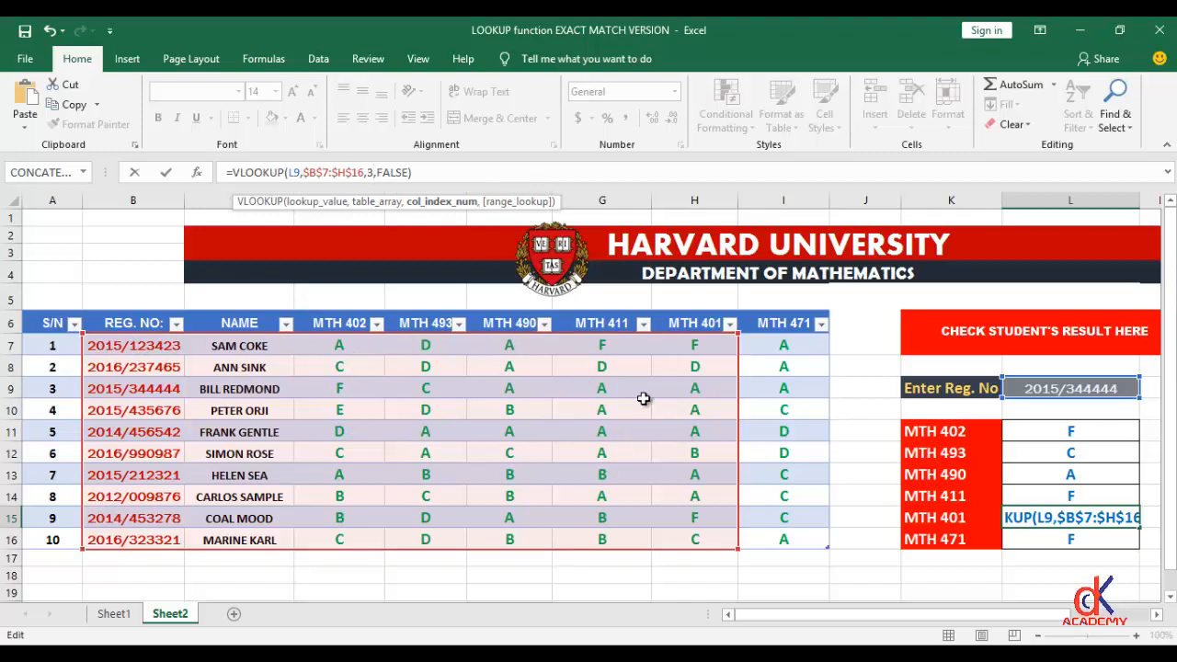
key(BackSpace)
text(7)
key(Return)
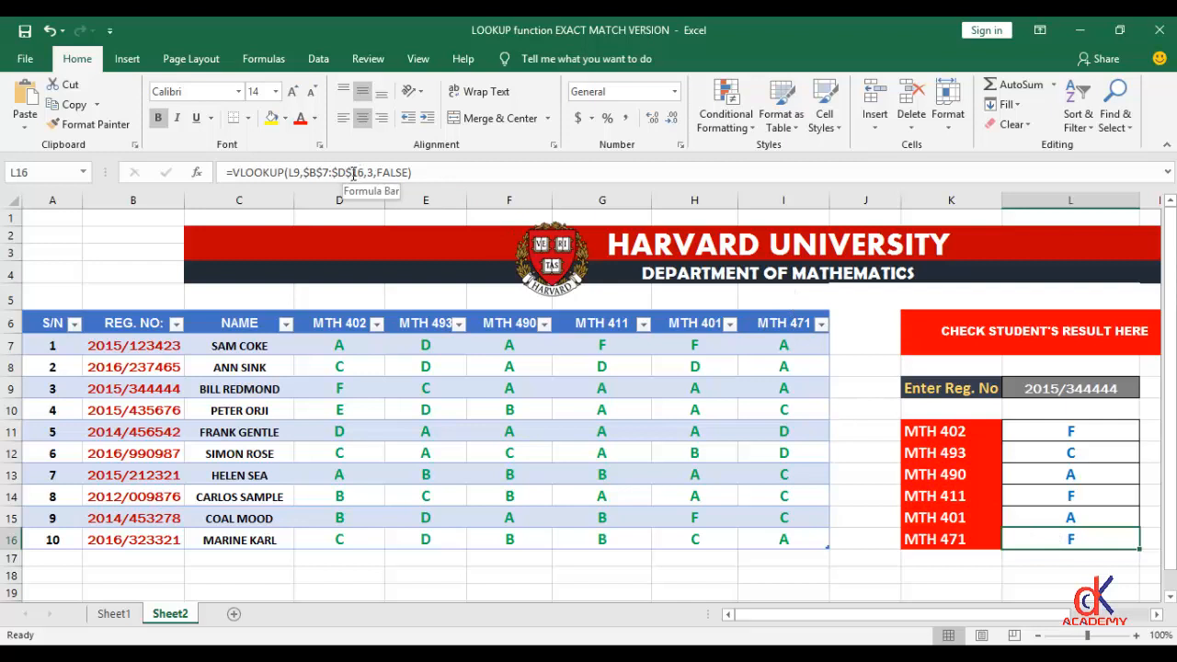
- In the MTH 471 formula in L16, set the table array to $B$7:$I$16 and the column index to 8
click(346, 172)
key(BackSpace)
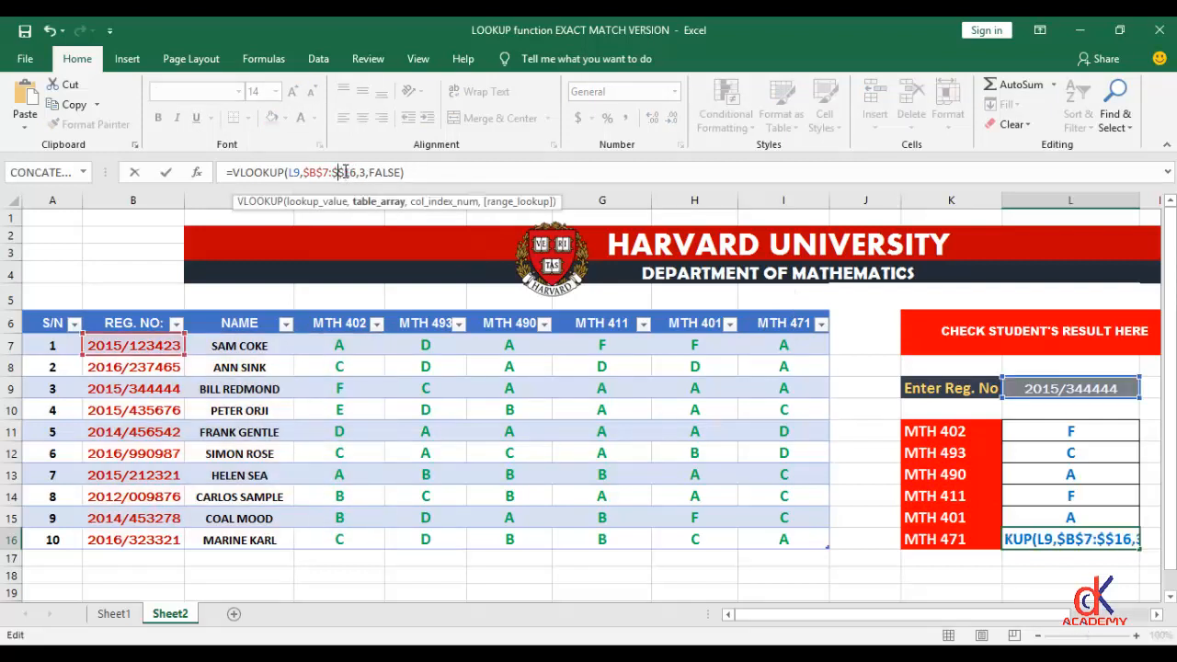
text(I)
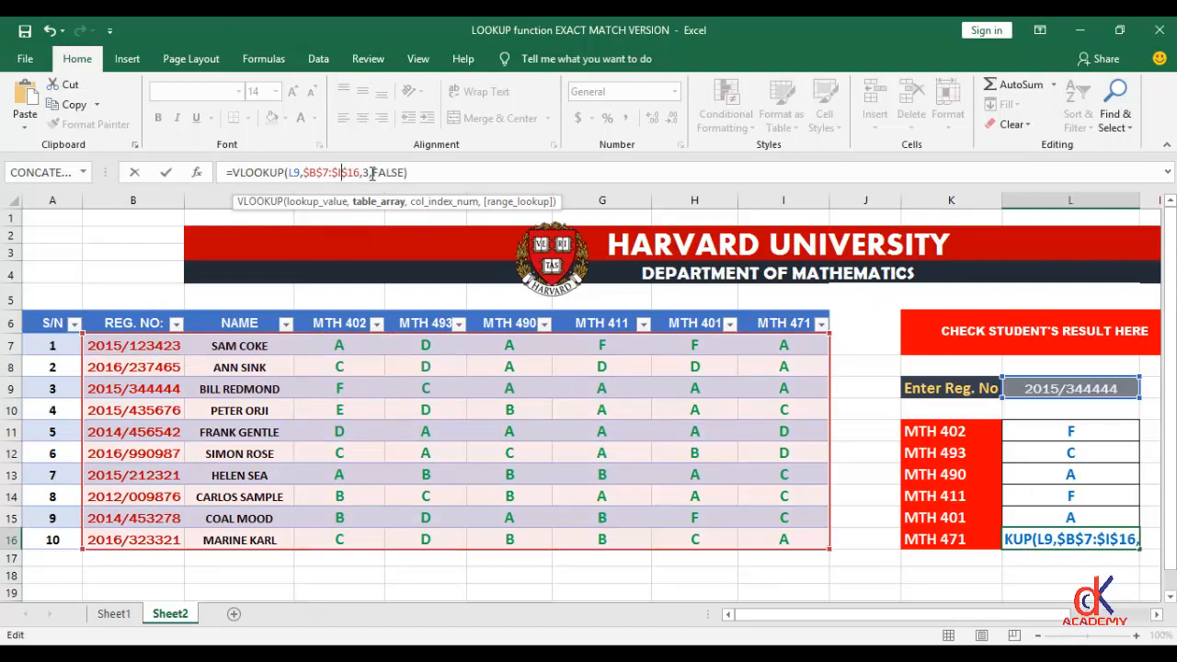
click(367, 172)
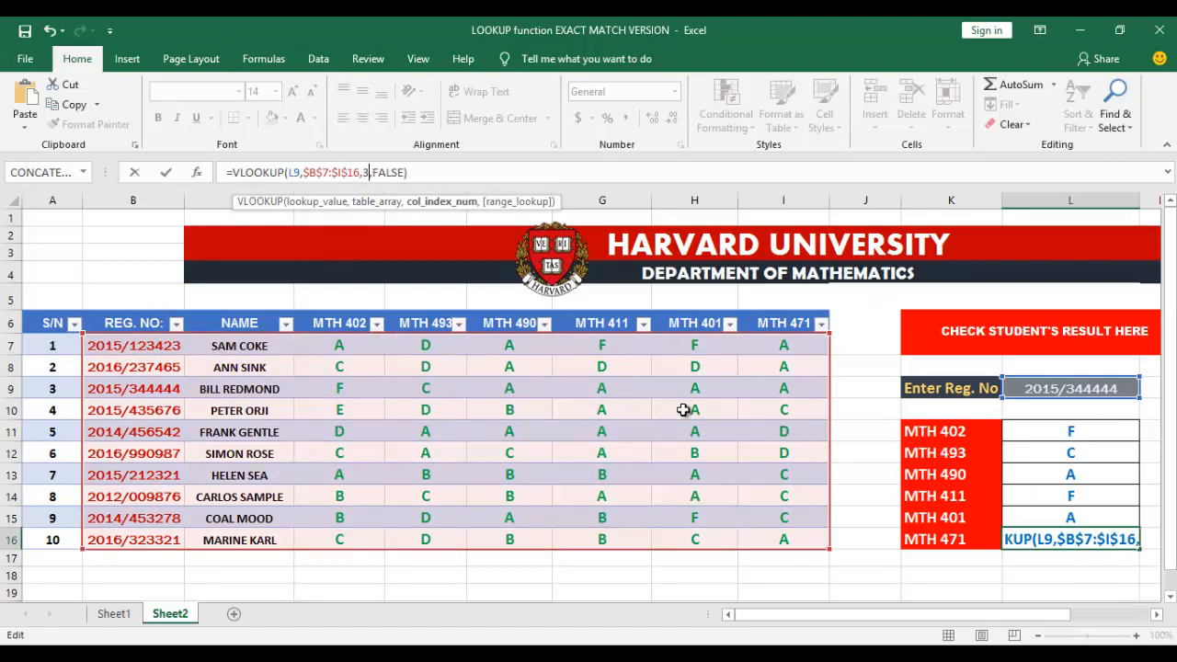
key(BackSpace)
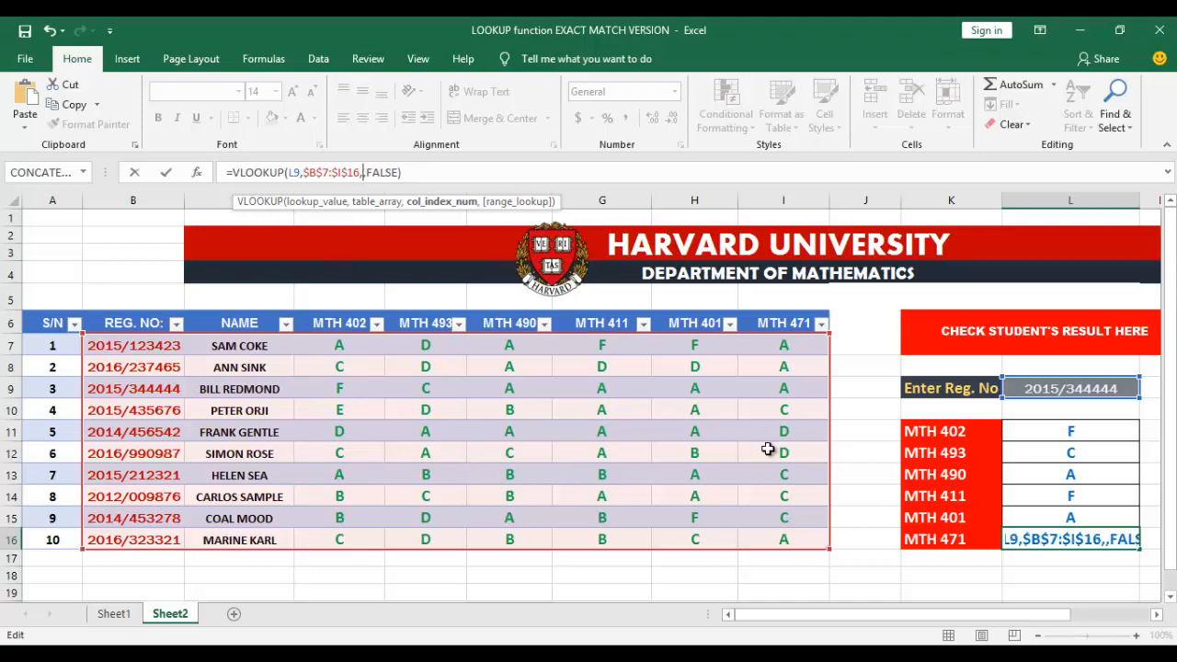
text(8)
key(Return)
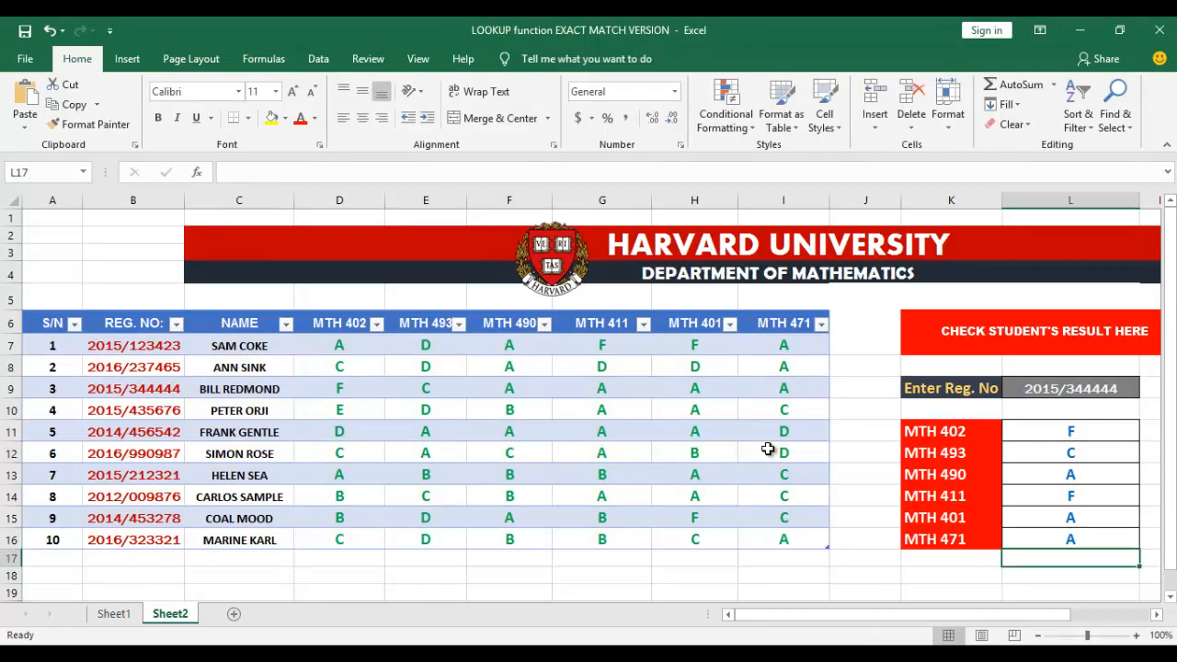
- Correct the table array in the MTH 411 formula in L14 to $B$7:$G$16
click(1046, 440)
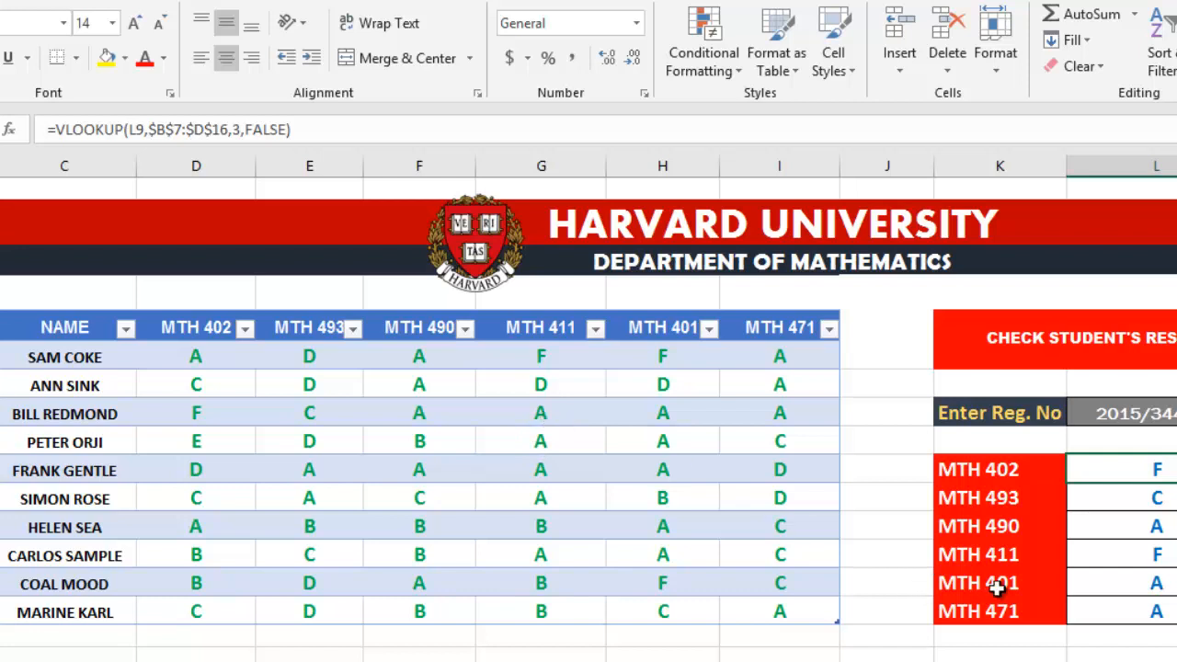
click(1162, 557)
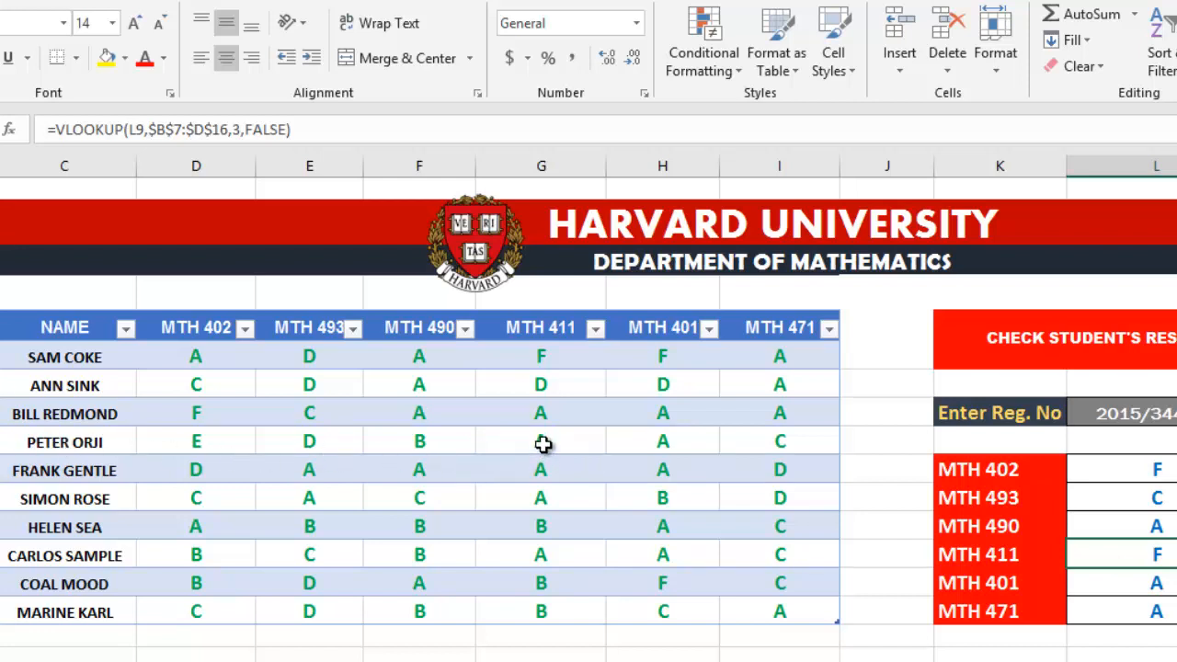
click(205, 130)
key(BackSpace)
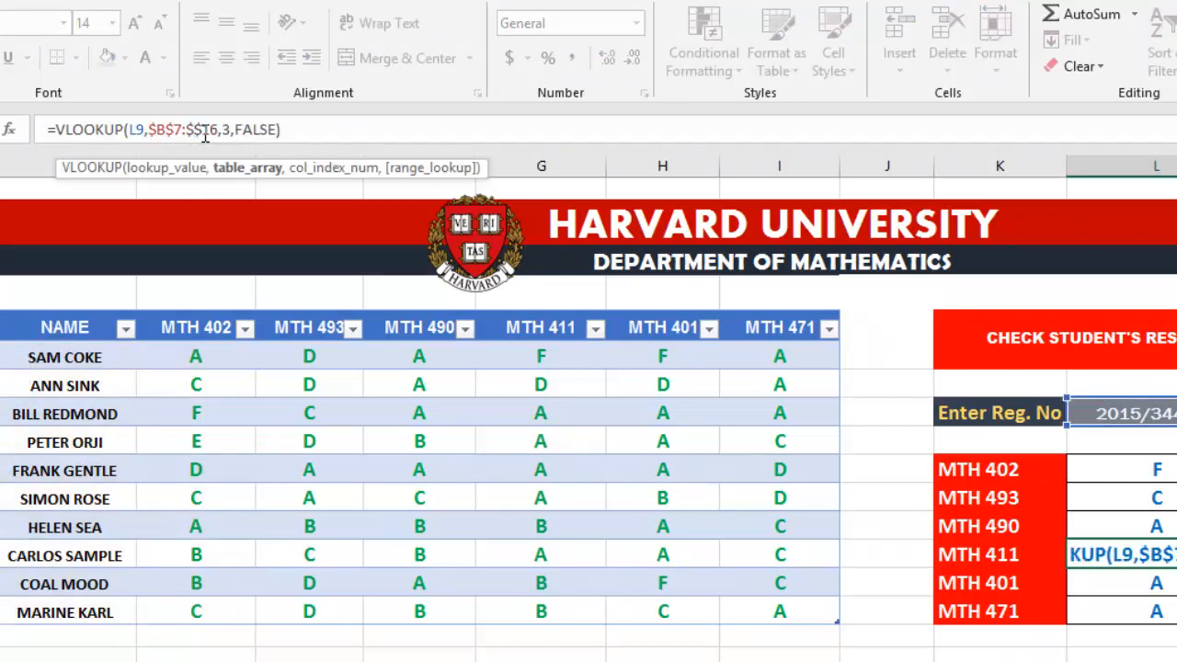
text(H)
key(Right)
key(Right)
key(Right)
key(Right)
key(Right)
key(BackSpace)
text(7)
key(Return)
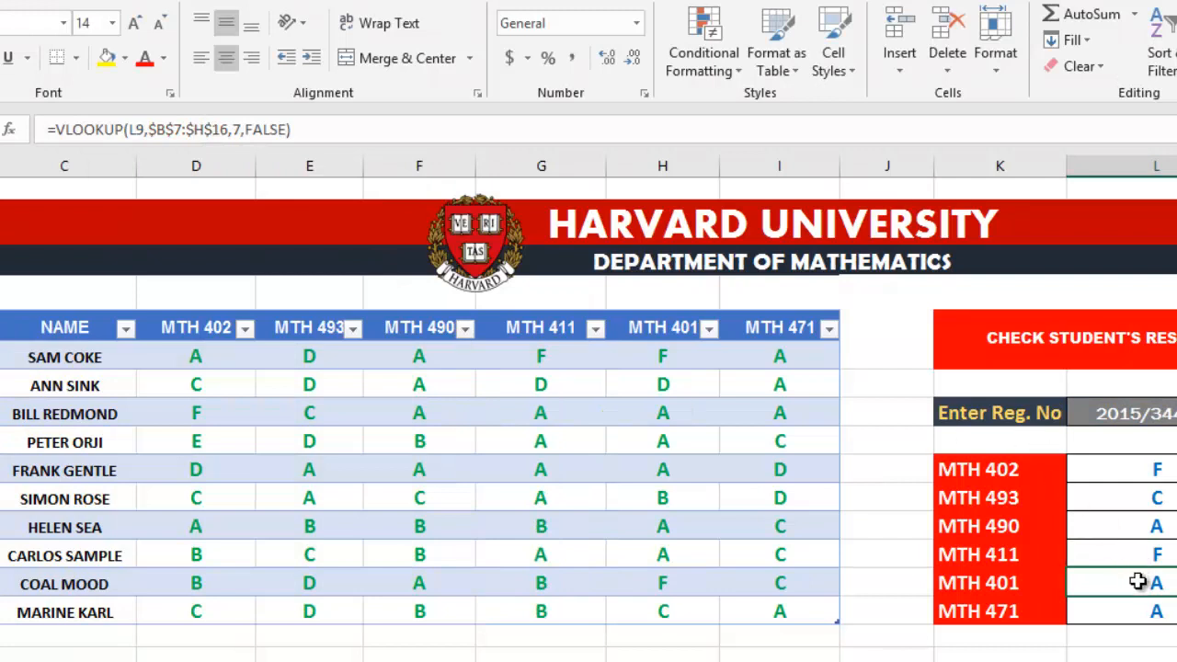
- Compare the MTH 411 formula in L14 with the MTH 490 formula in L13 and set L14's column index to 6
click(1137, 556)
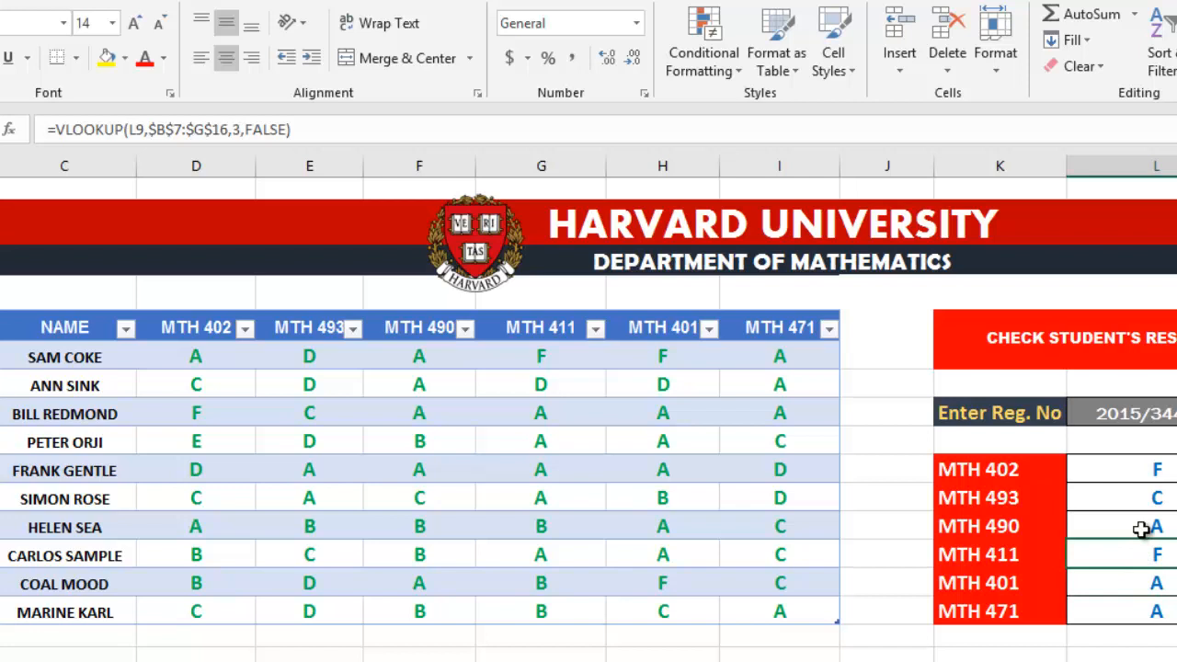
click(1140, 528)
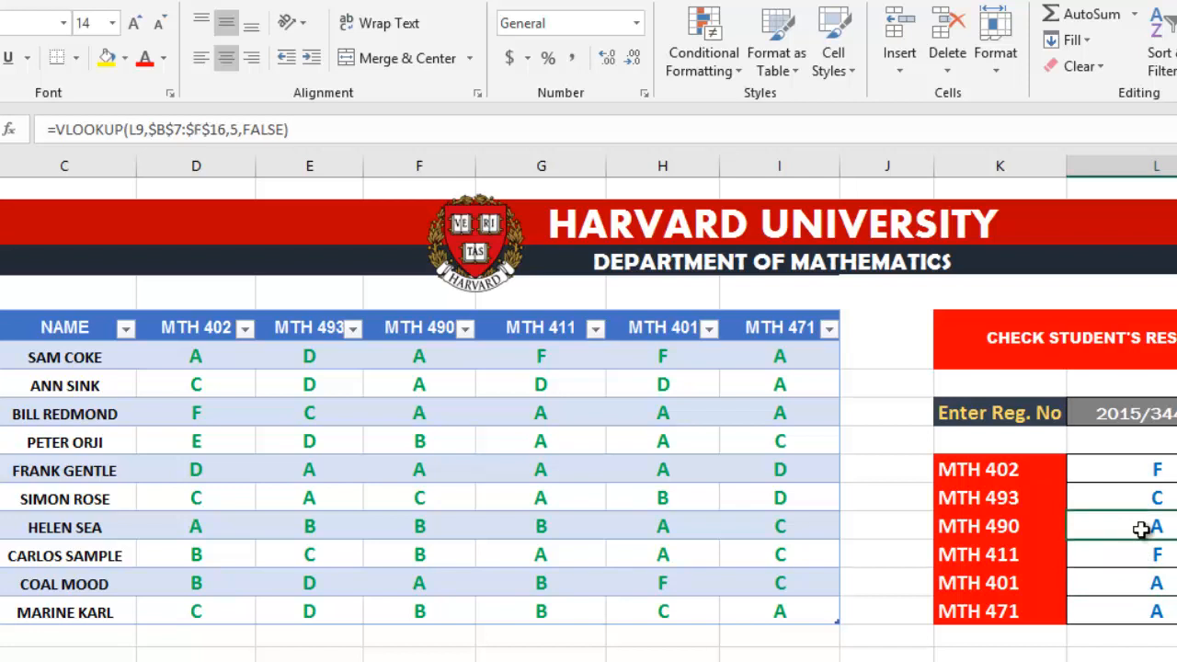
click(1149, 554)
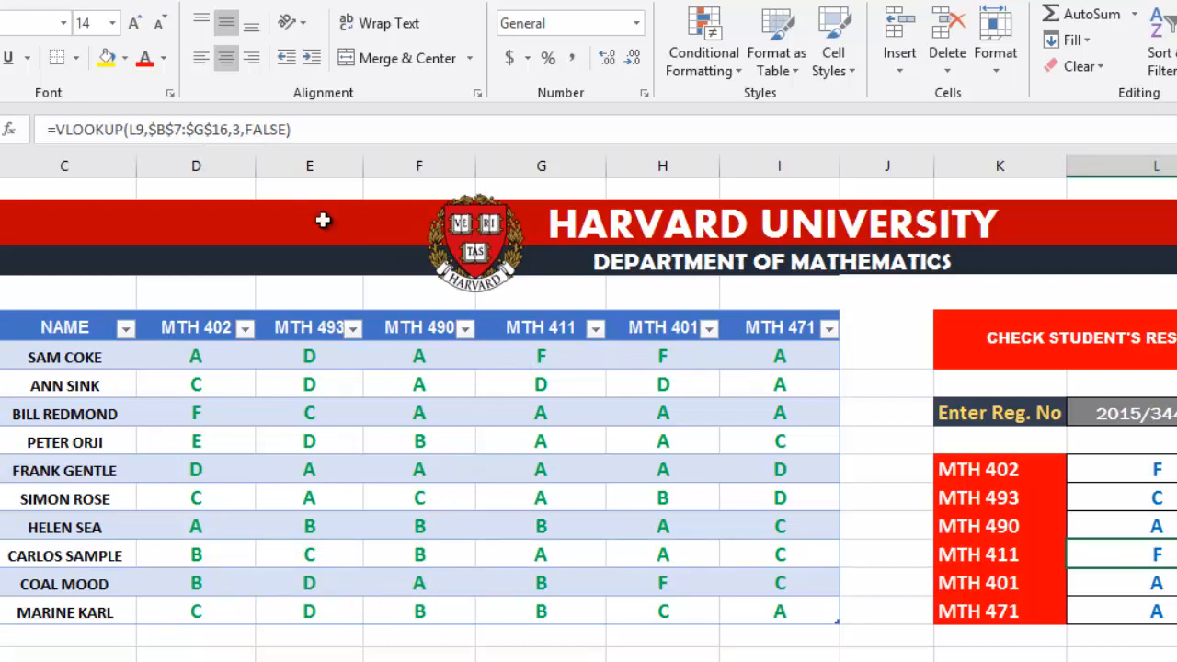
click(239, 130)
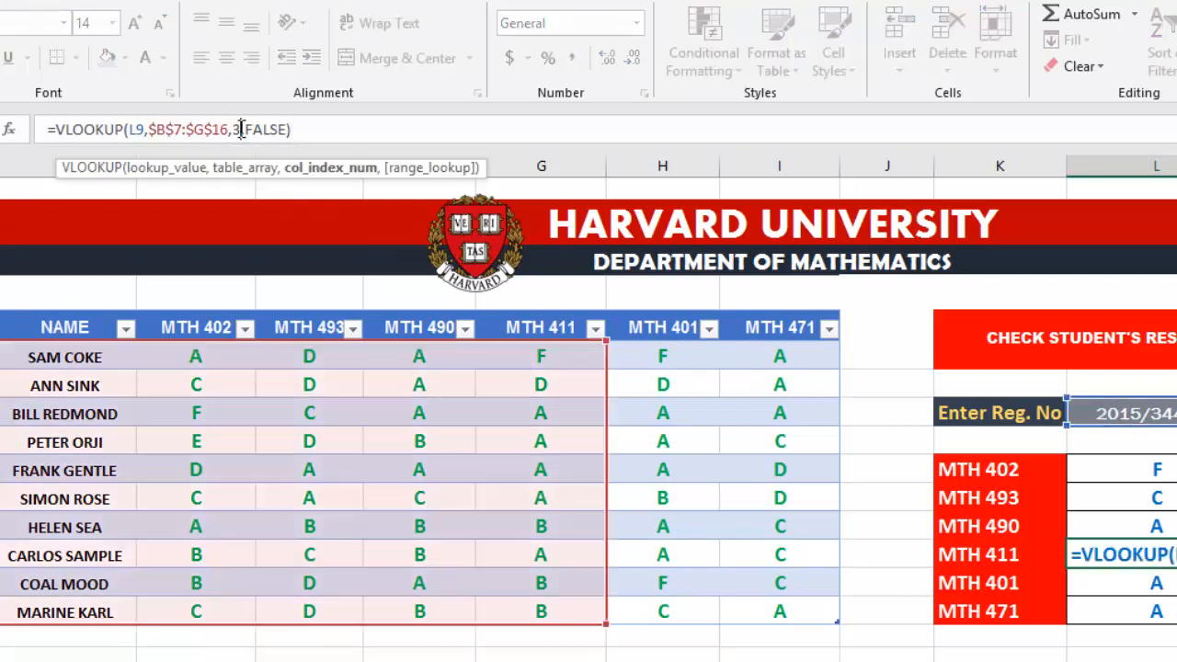
key(BackSpace)
text(6)
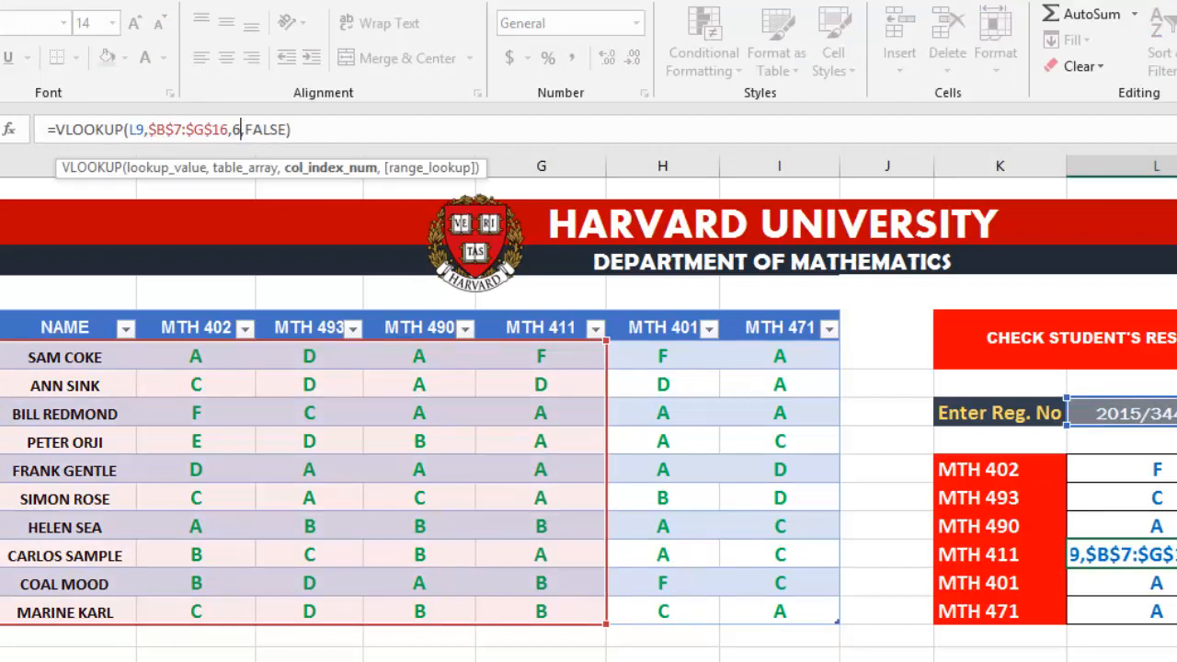
key(ctrl+Return)
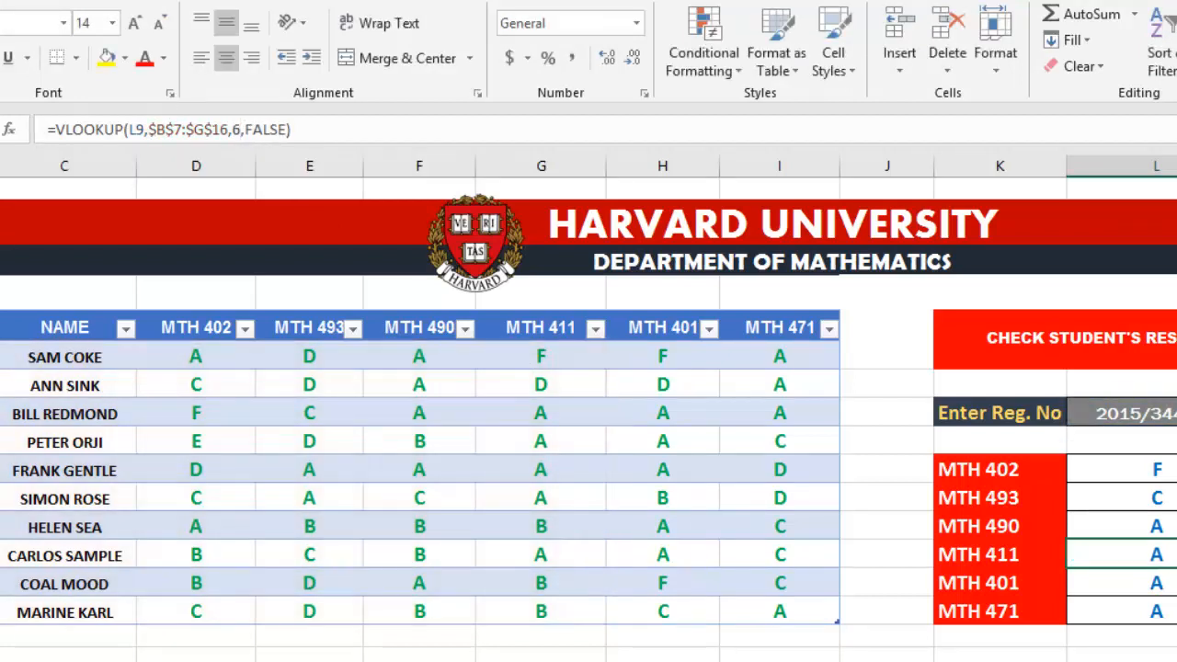
- Review the VLOOKUP formulas in L11 to L16, checking the table array and column index for each course
click(1123, 584)
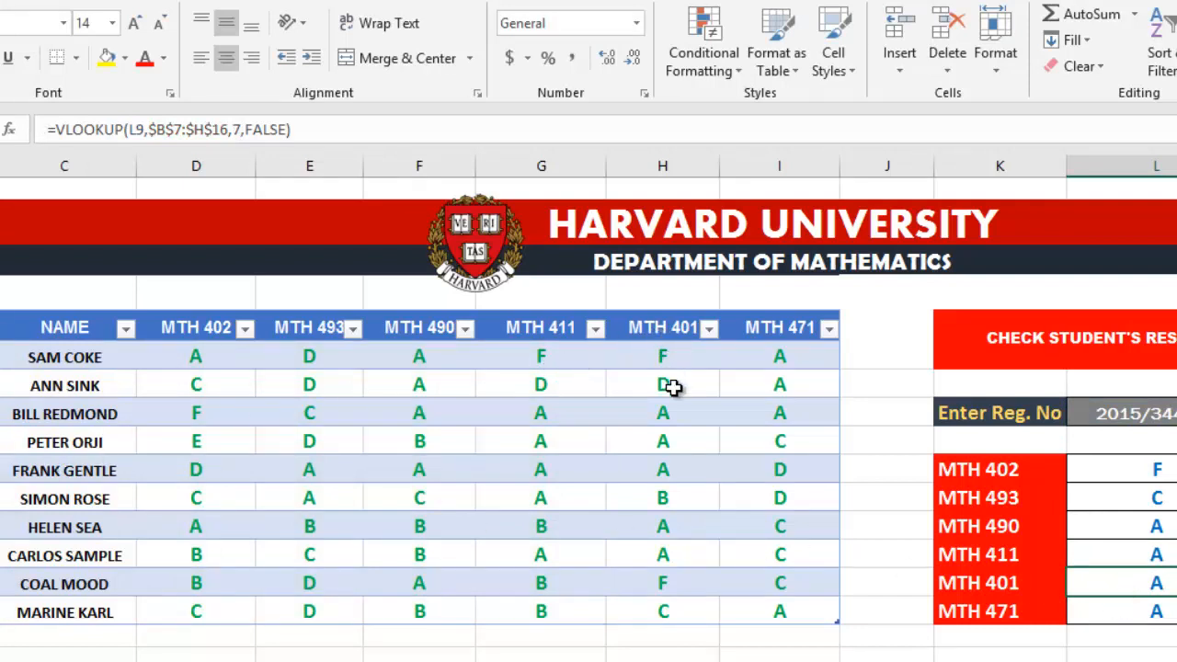
click(1104, 615)
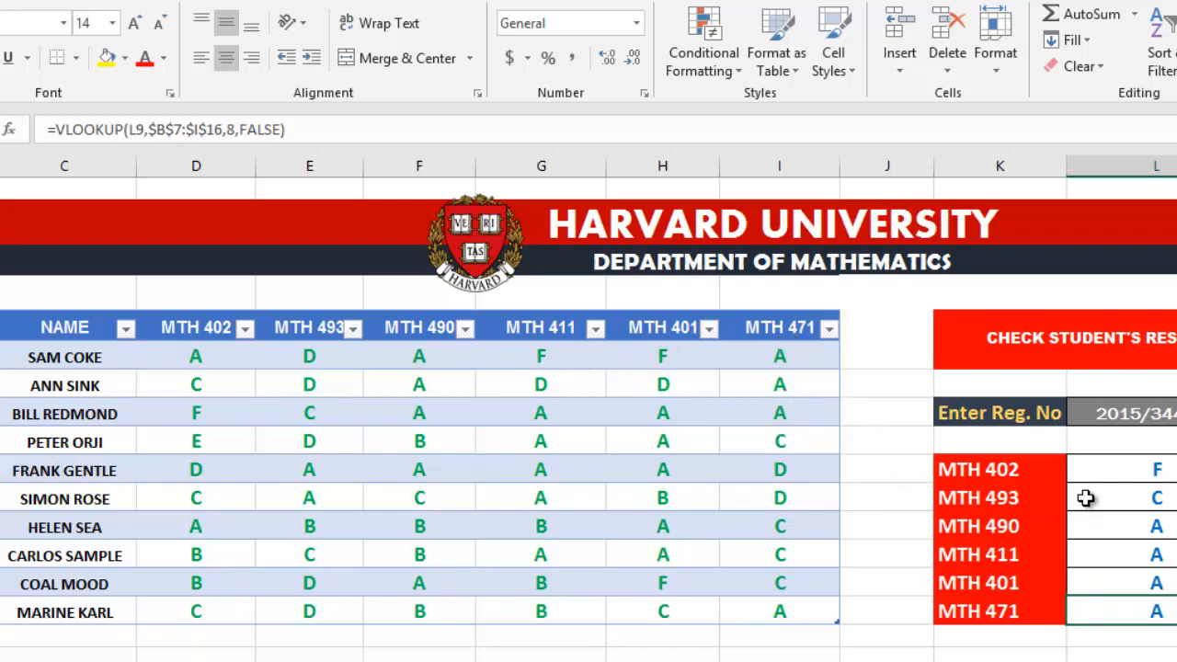
scroll(1078, 497, down, 1)
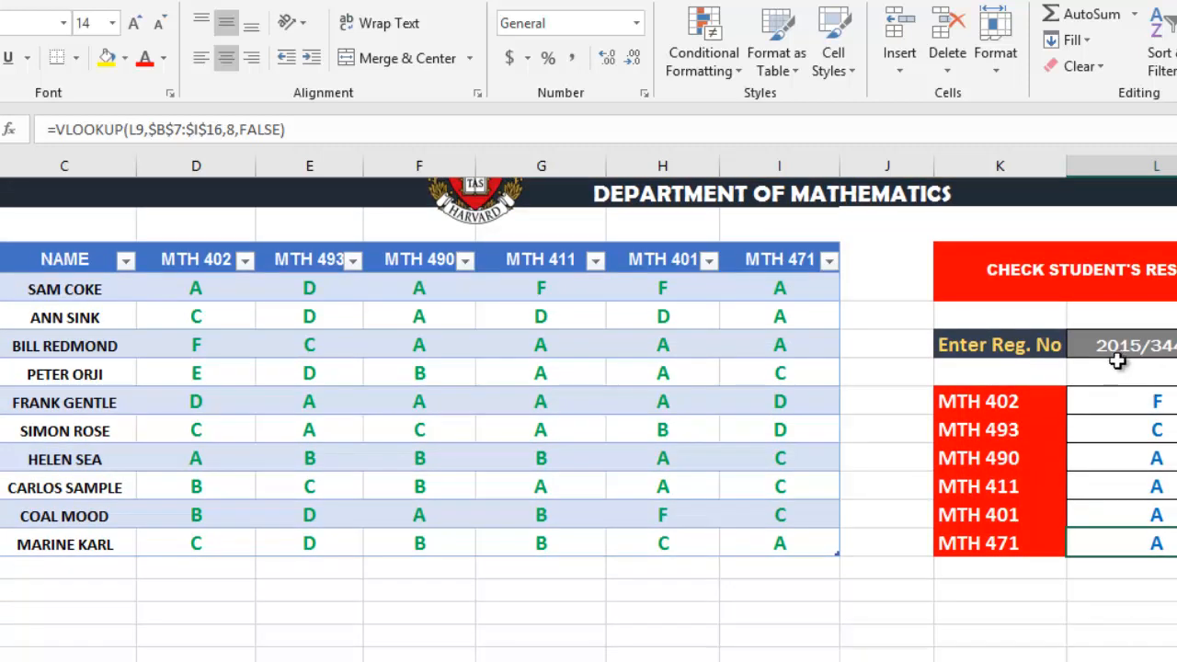
click(1135, 401)
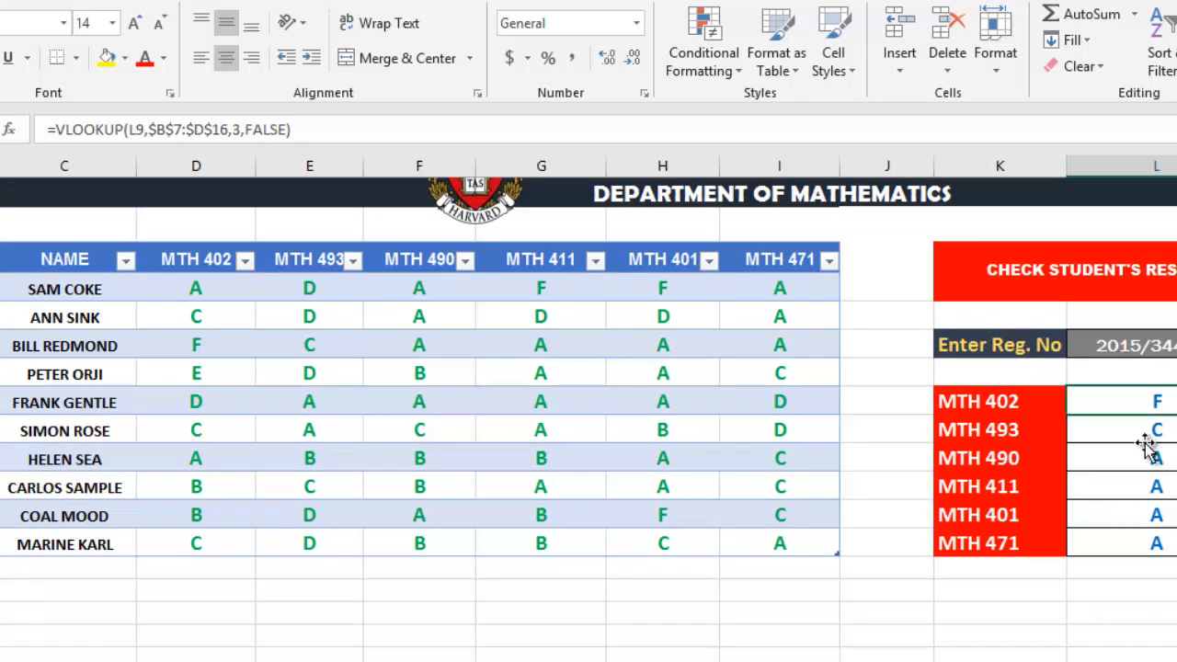
key(Down)
key(Down)
key(Down)
key(Down)
key(Down)
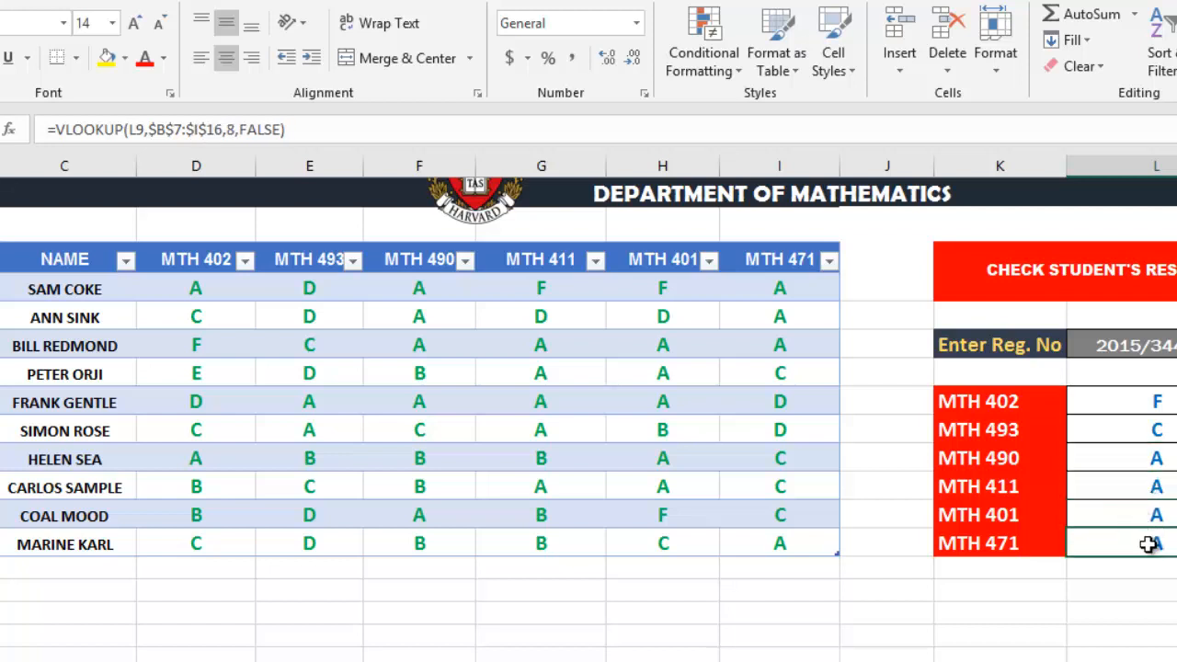
click(1149, 513)
click(1149, 481)
click(1149, 450)
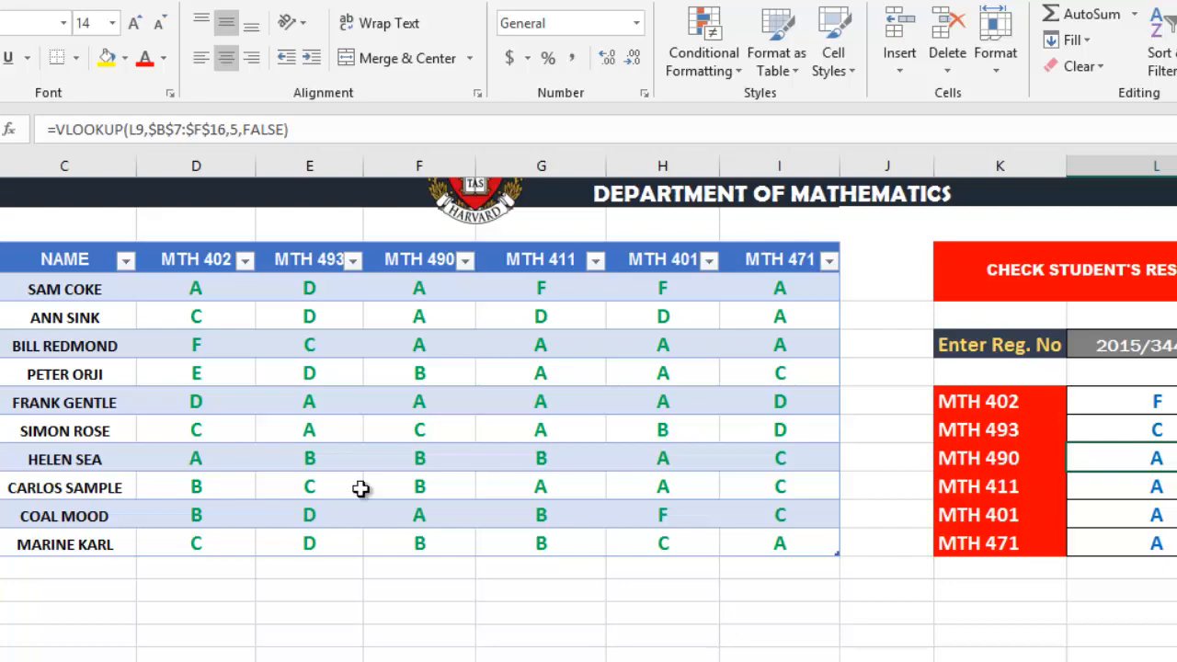
- Enter the registration number of the student at S/N 10 in L9 to look up that student's grades
click(1126, 347)
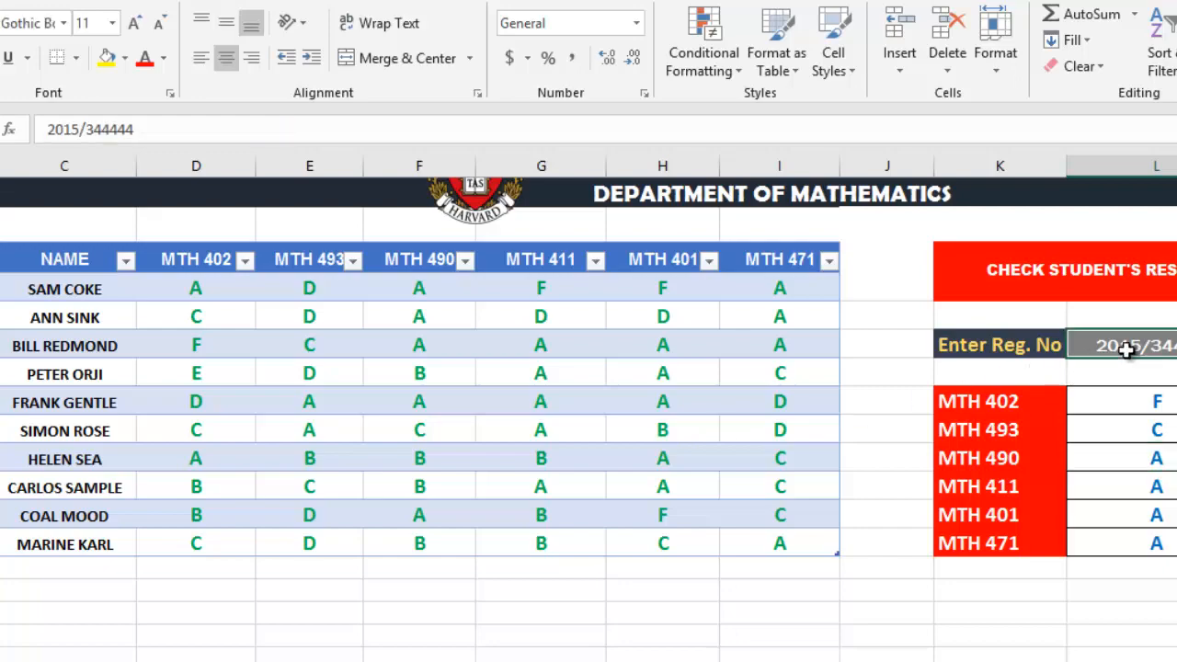
text(2016)
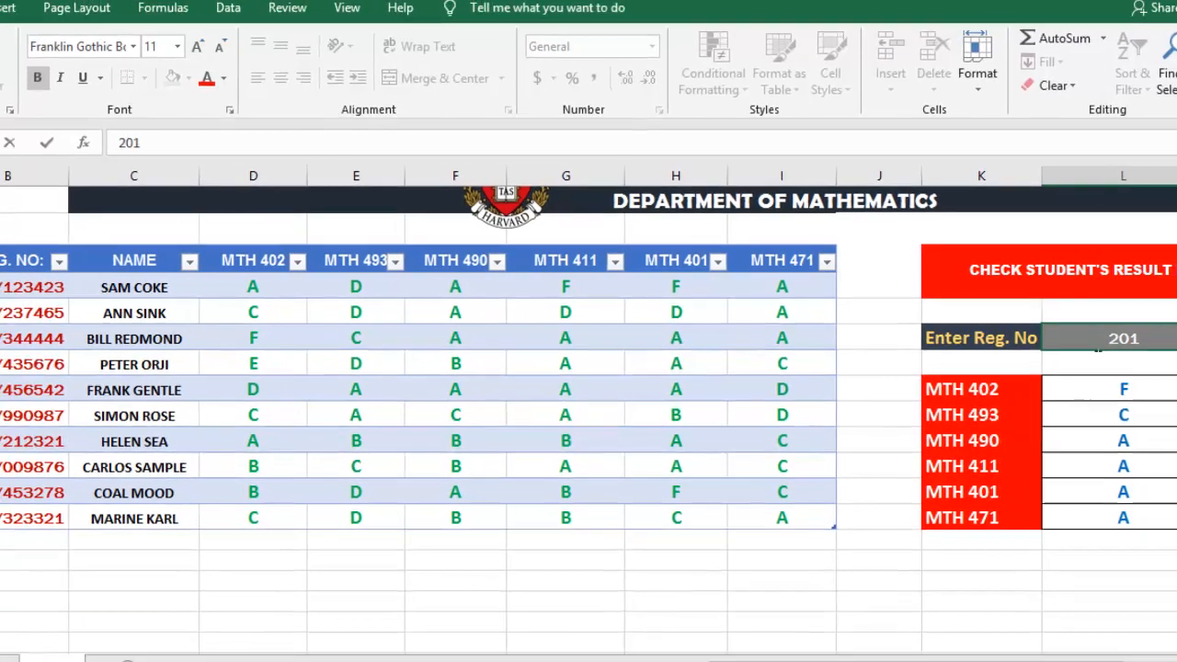
text(/)
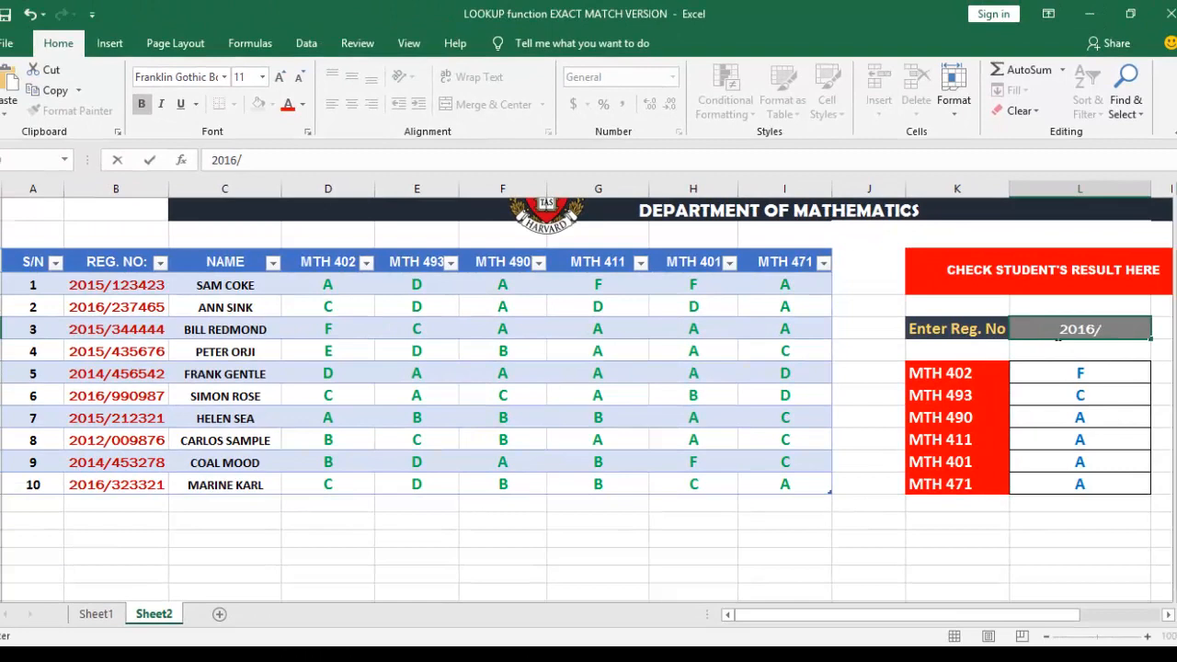
text(3233)
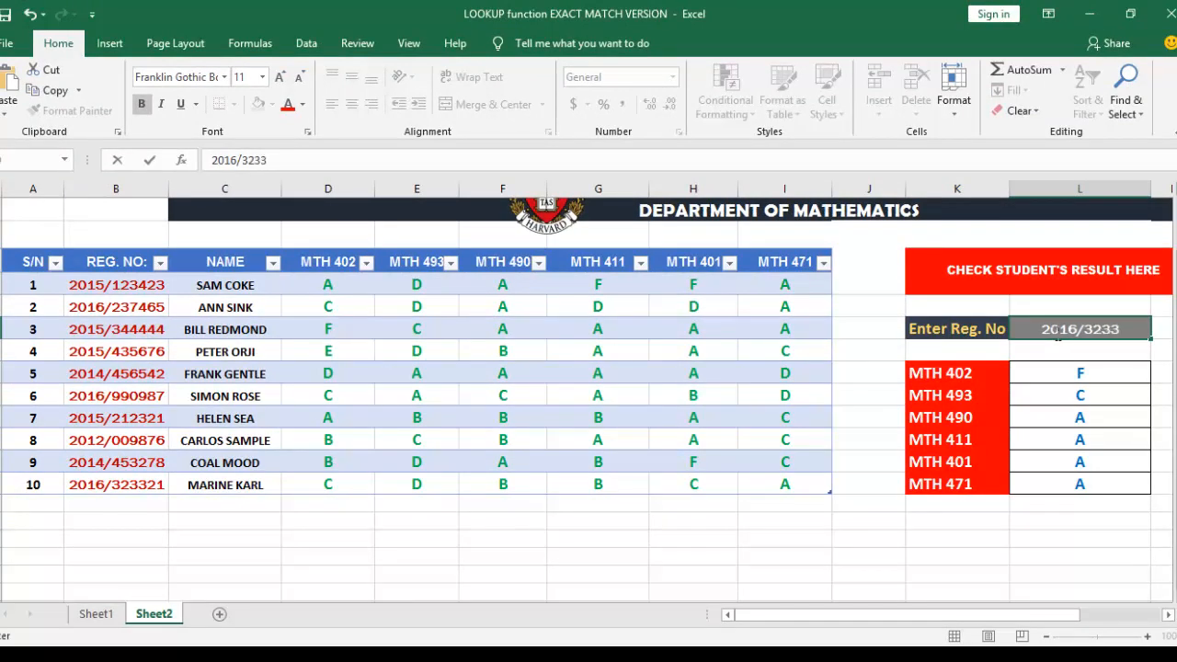
text(21)
key(Return)
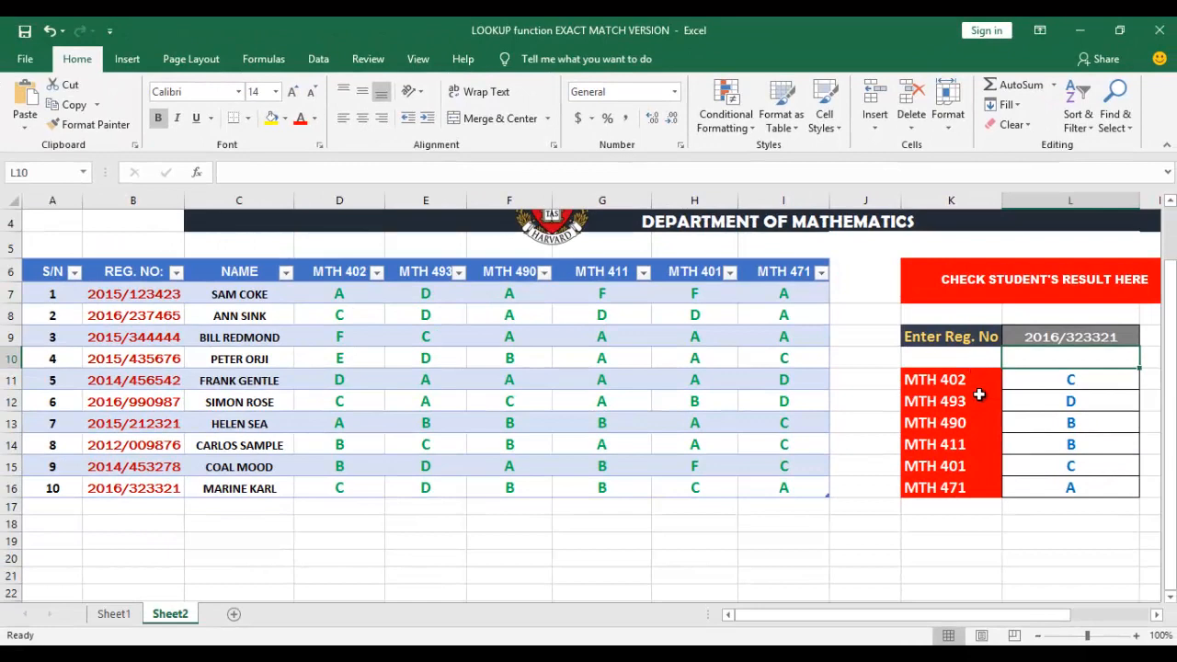
scroll(968, 378, up, 1)
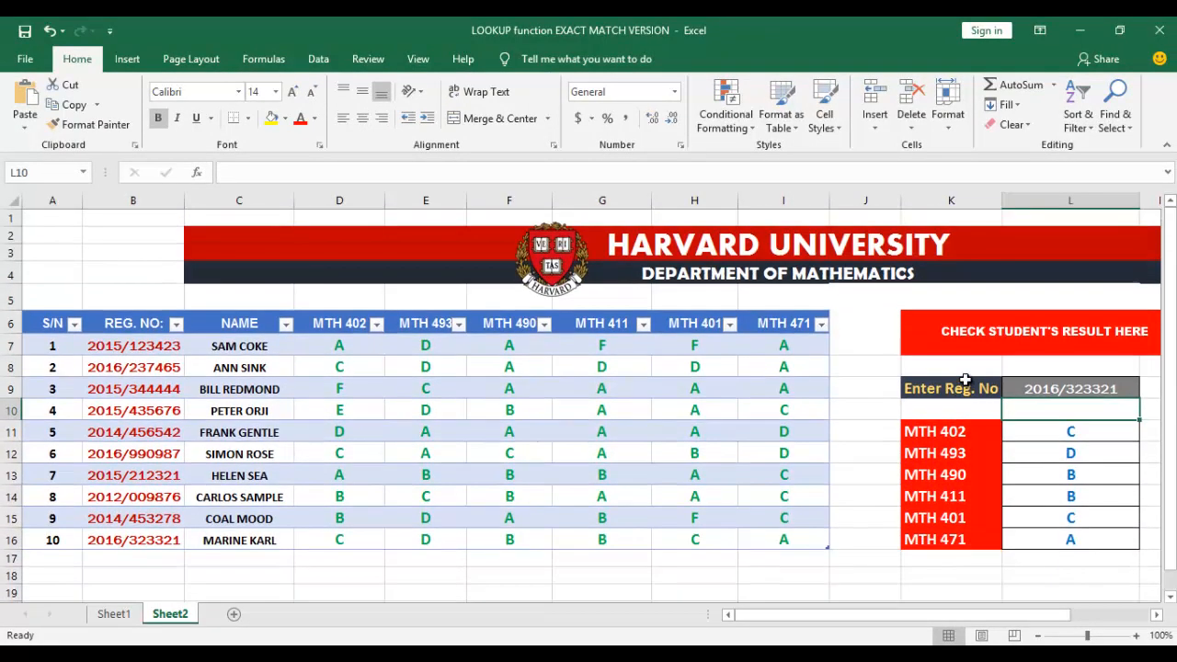